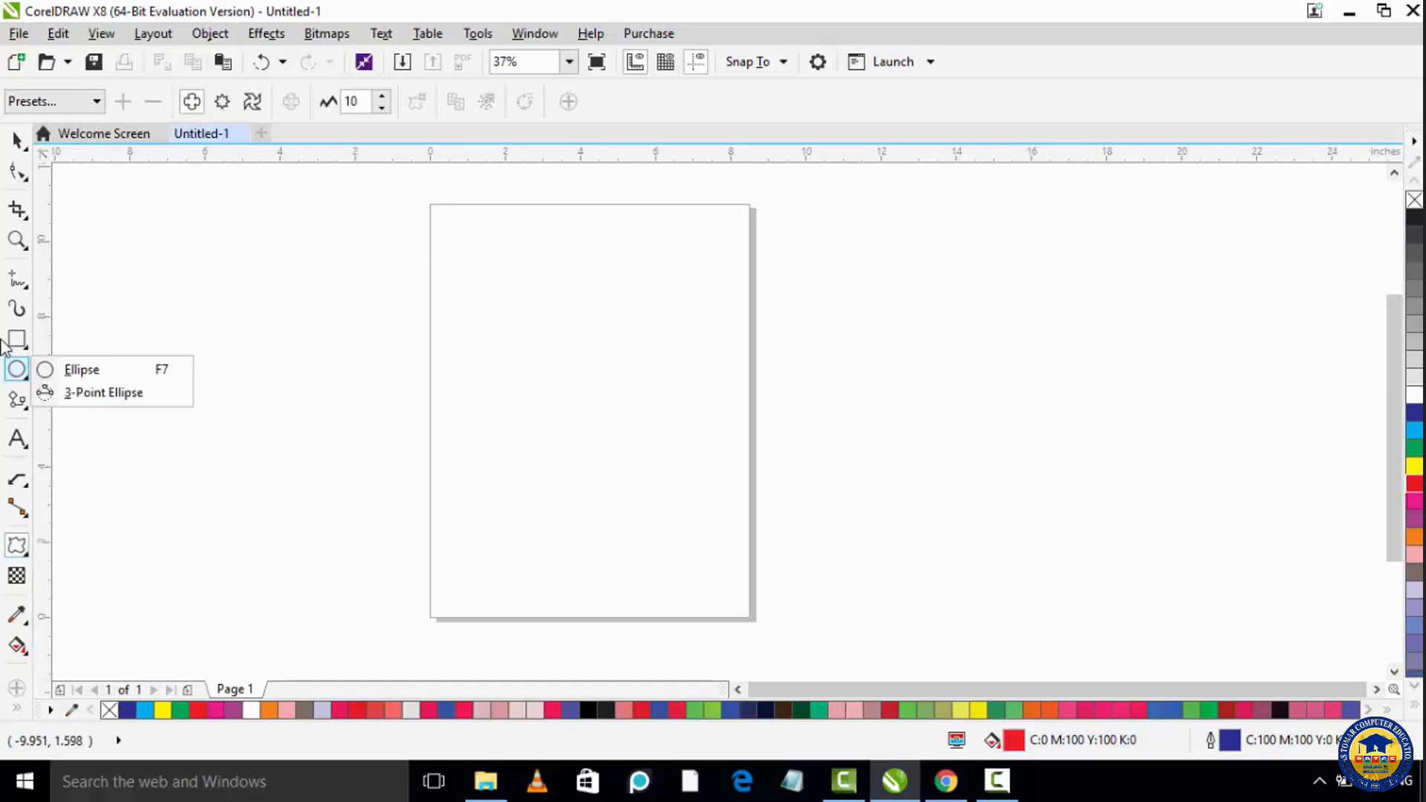
Draw a rectangle about 4.5 by 3.1 inches in the page's upper left area and start the Envelope tool on it
left_click(16, 338)
left_click_drag(457, 284, 626, 400)
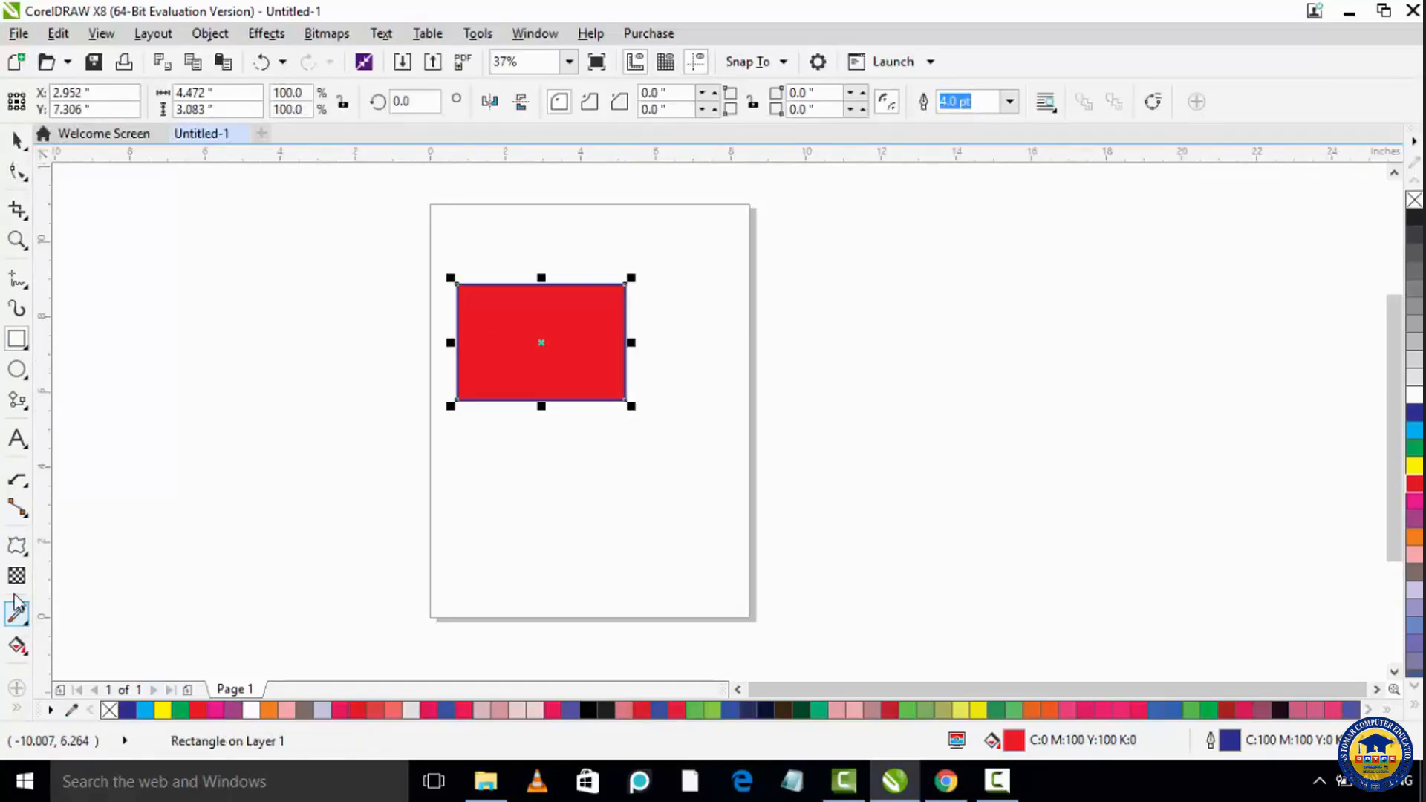
left_click(16, 546)
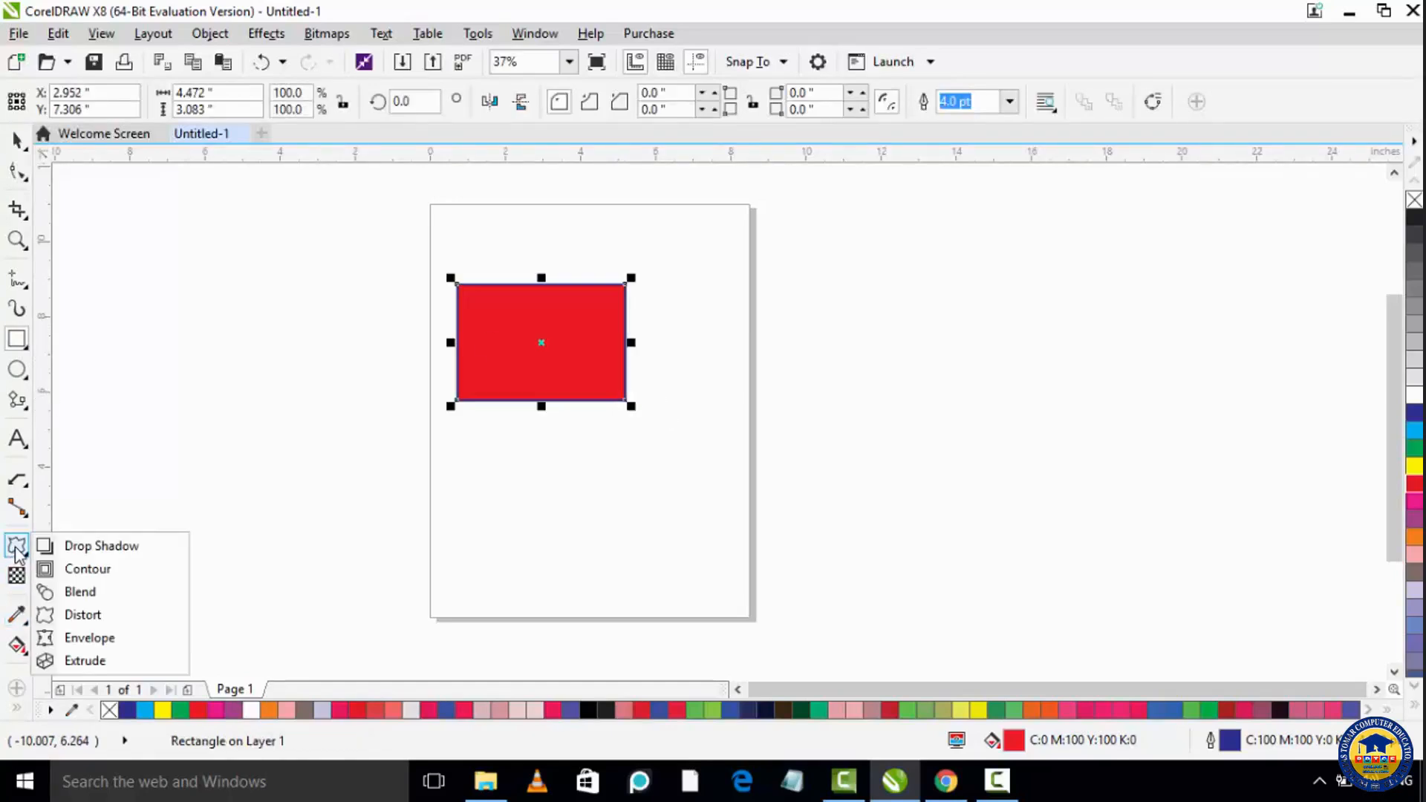
left_click(111, 640)
Reshape the rectangle's envelope by moving its upper-left corner node inward and its upper-right corner node downward
scroll(438, 303, "up", 2)
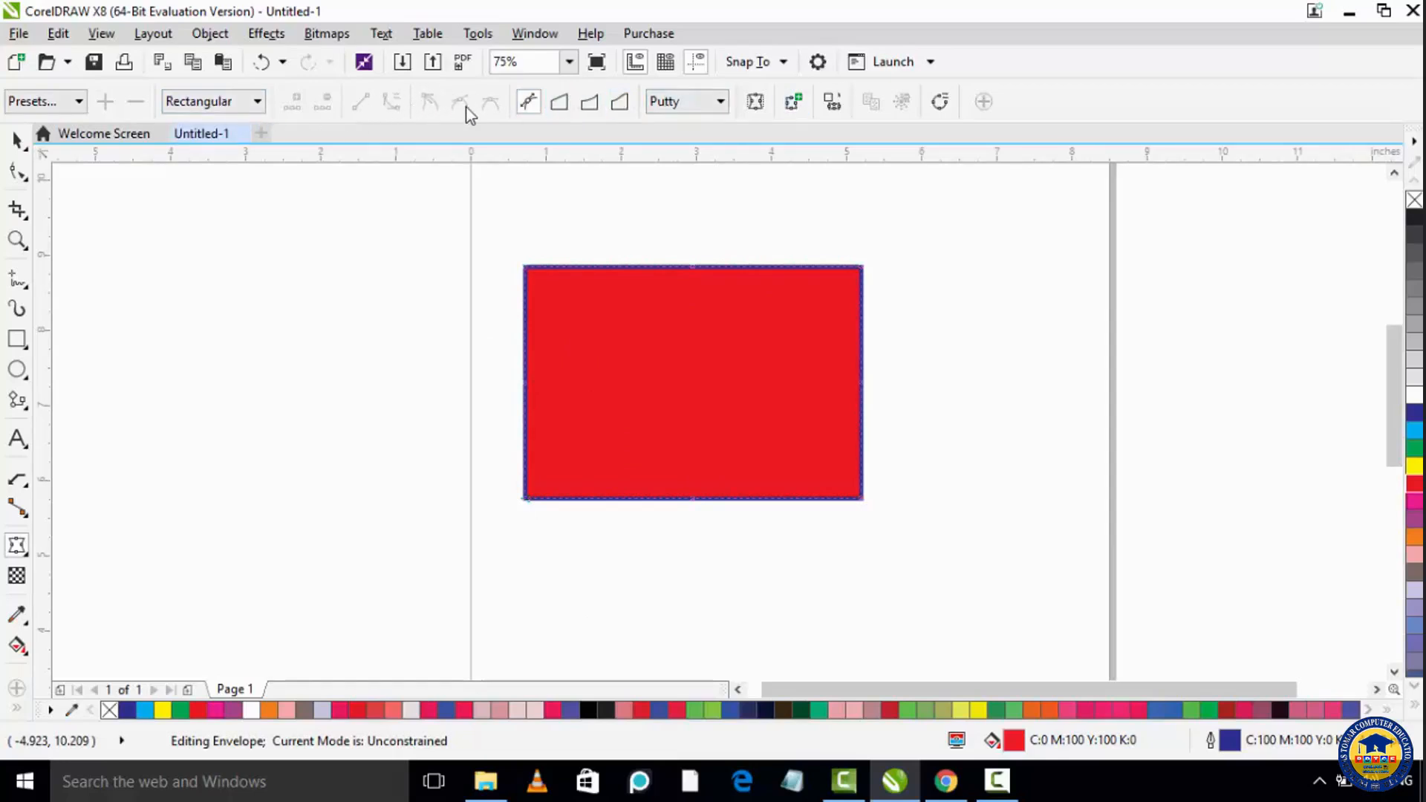
left_click(590, 104)
scroll(513, 260, "up", 1)
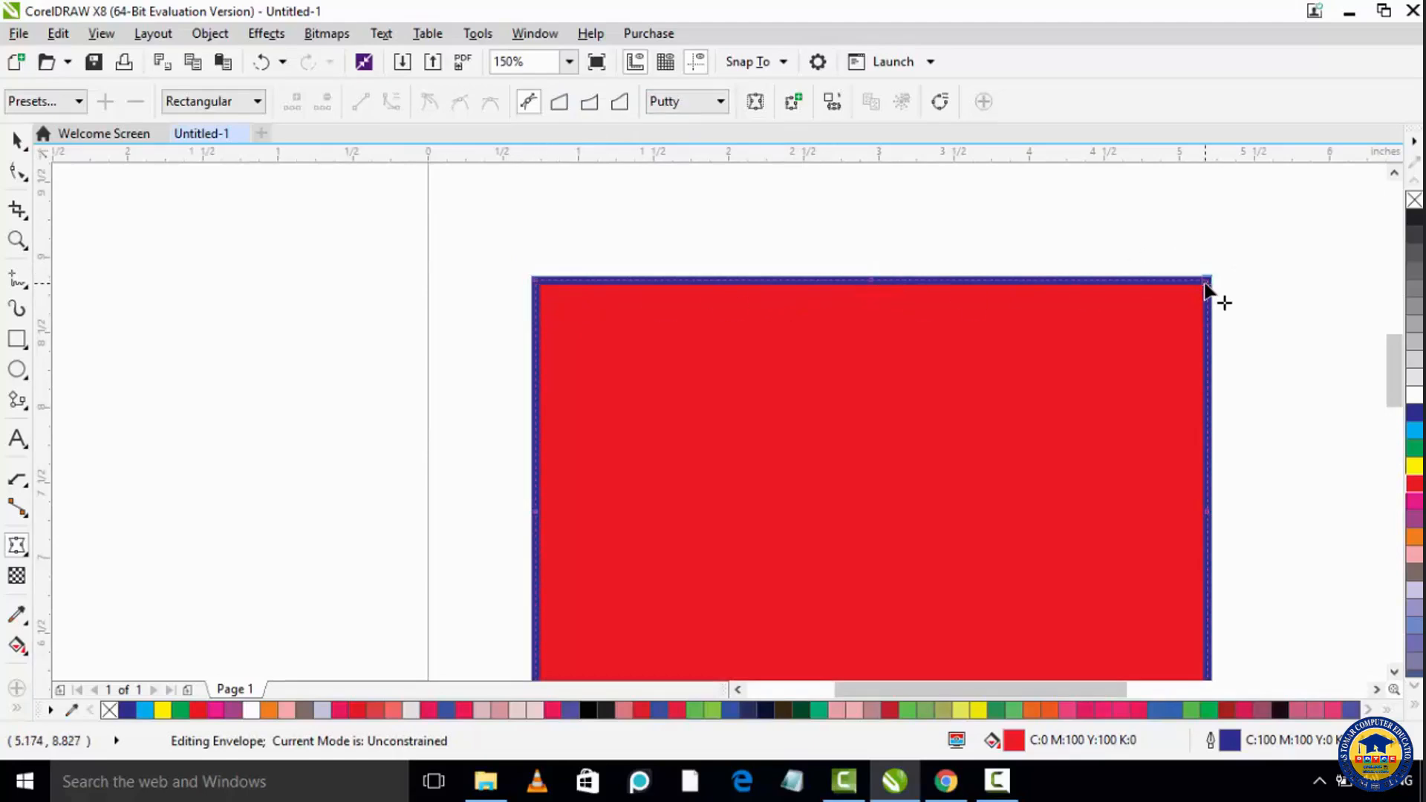
scroll(955, 334, "down", 2)
scroll(923, 359, "up", 1)
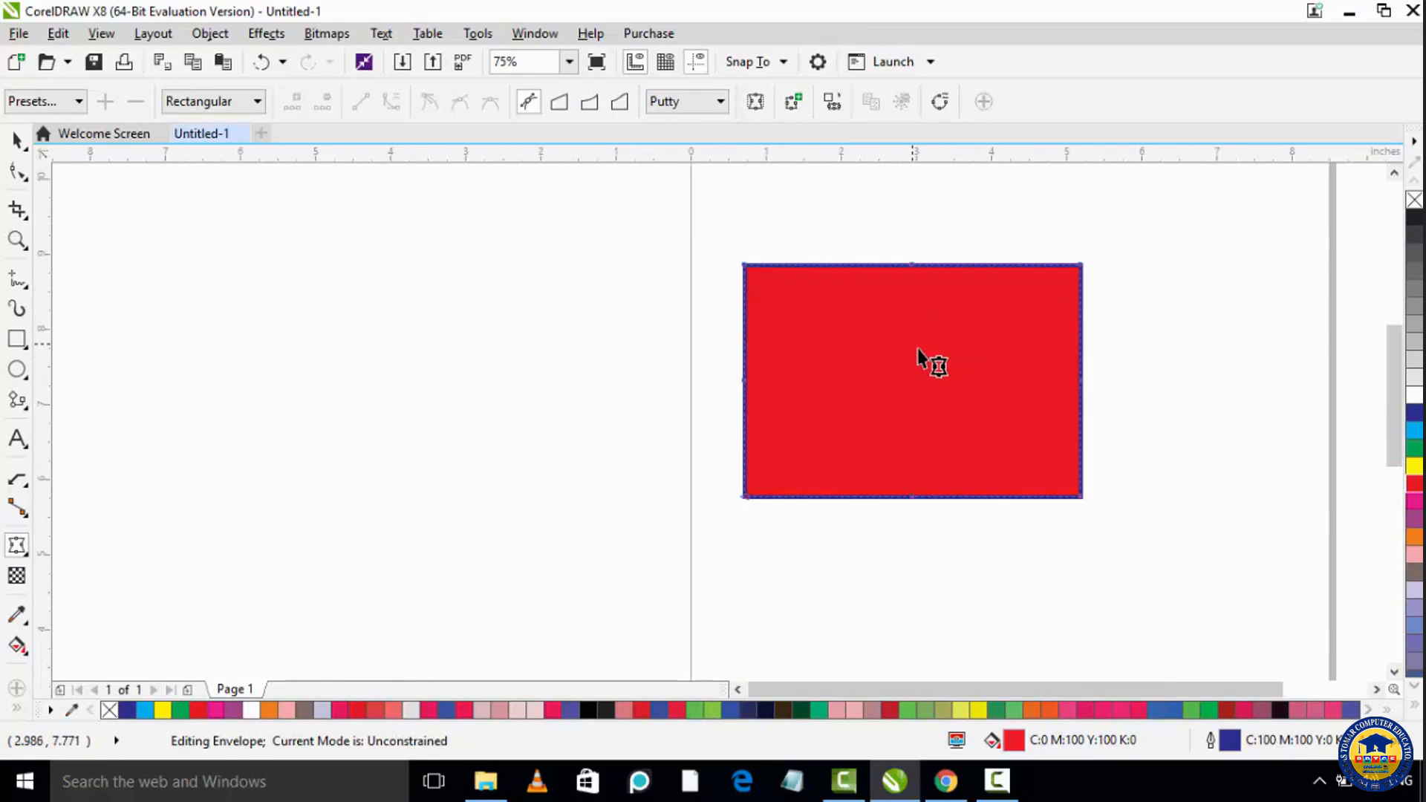
left_click_drag(1182, 338, 932, 376)
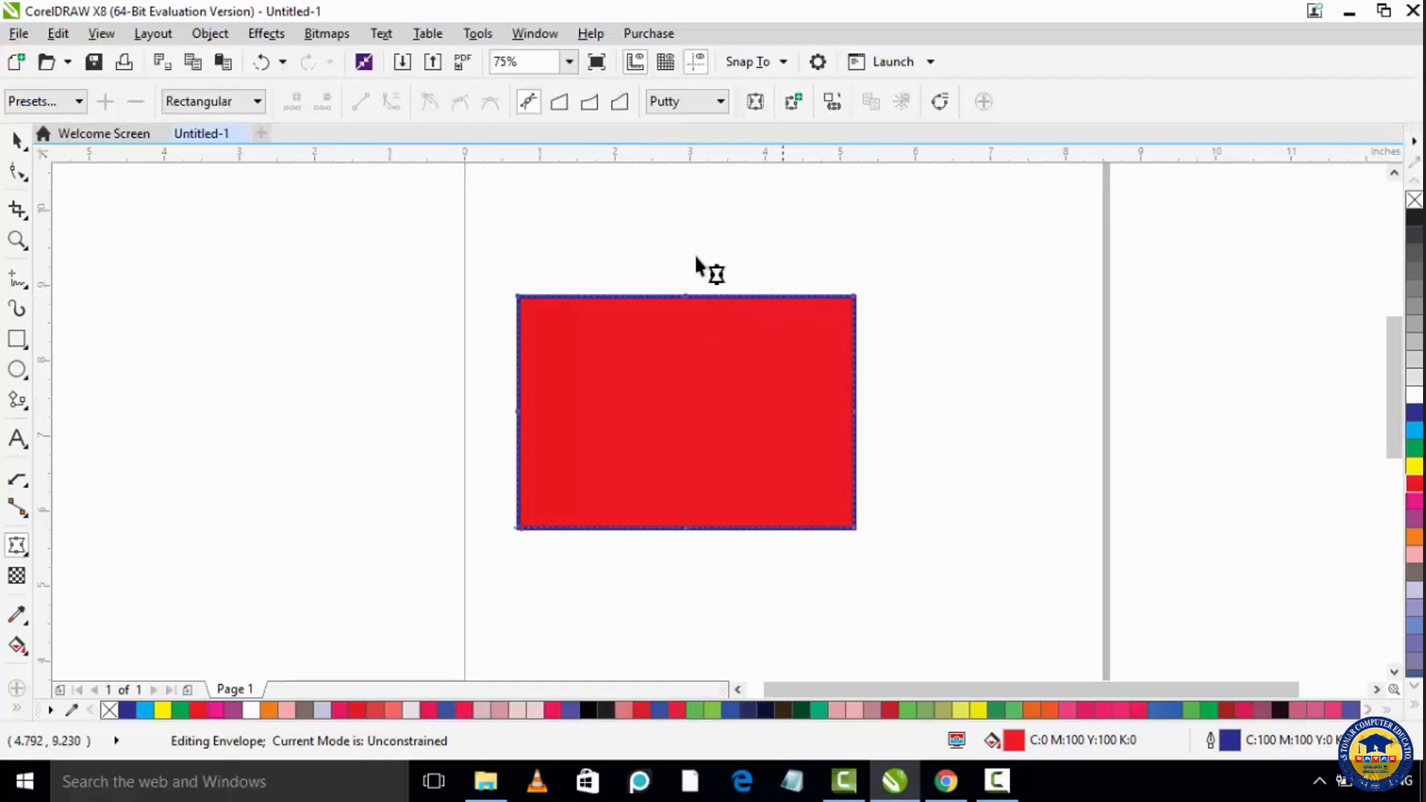
left_click_drag(517, 297, 591, 349)
left_click_drag(853, 298, 865, 343)
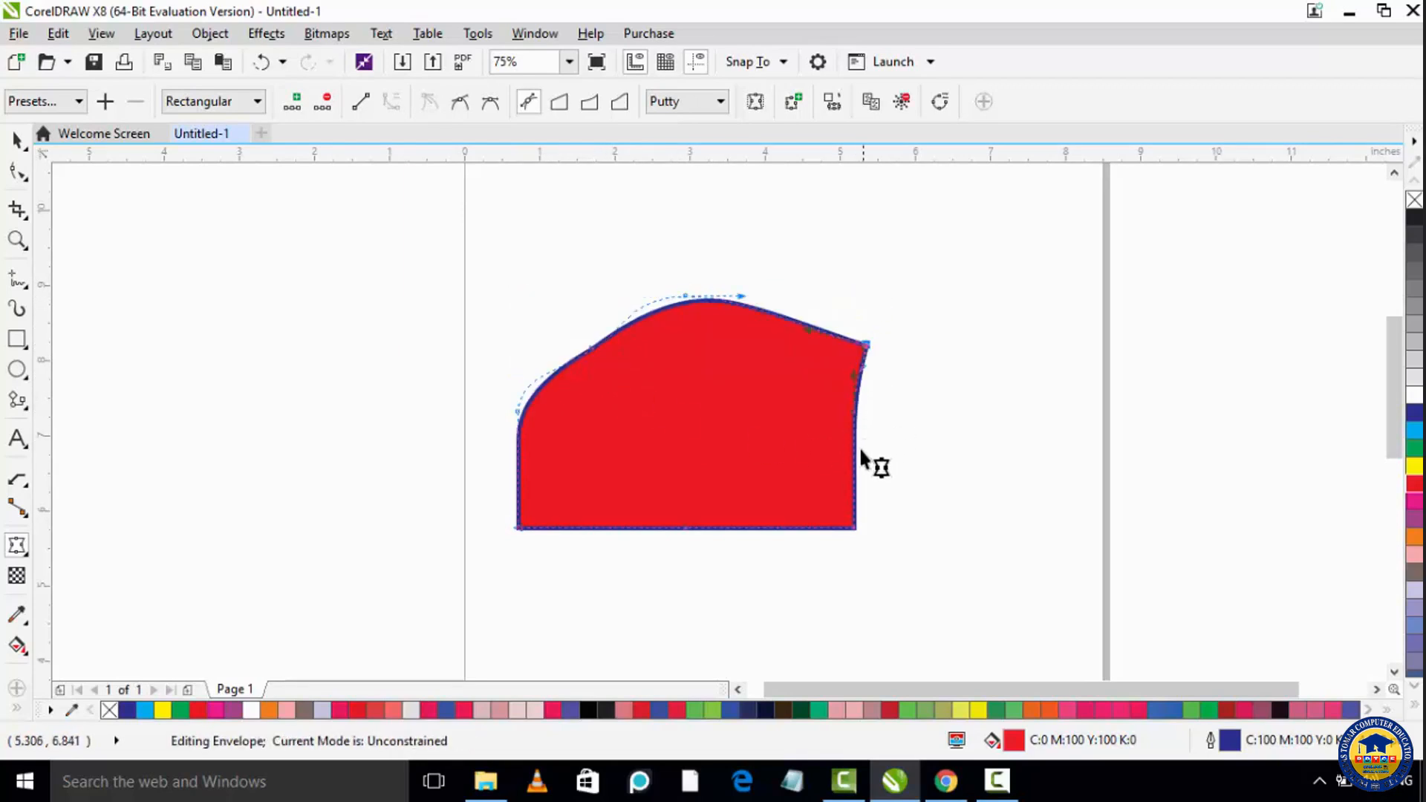
Pull the envelope's right middle node outward and angle its curve handles
left_click_drag(860, 427, 945, 429)
mouse_move(951, 484)
left_mouse_down()
mouse_move(984, 472)
mouse_move(933, 490)
left_mouse_up()
left_click_drag(938, 330, 978, 362)
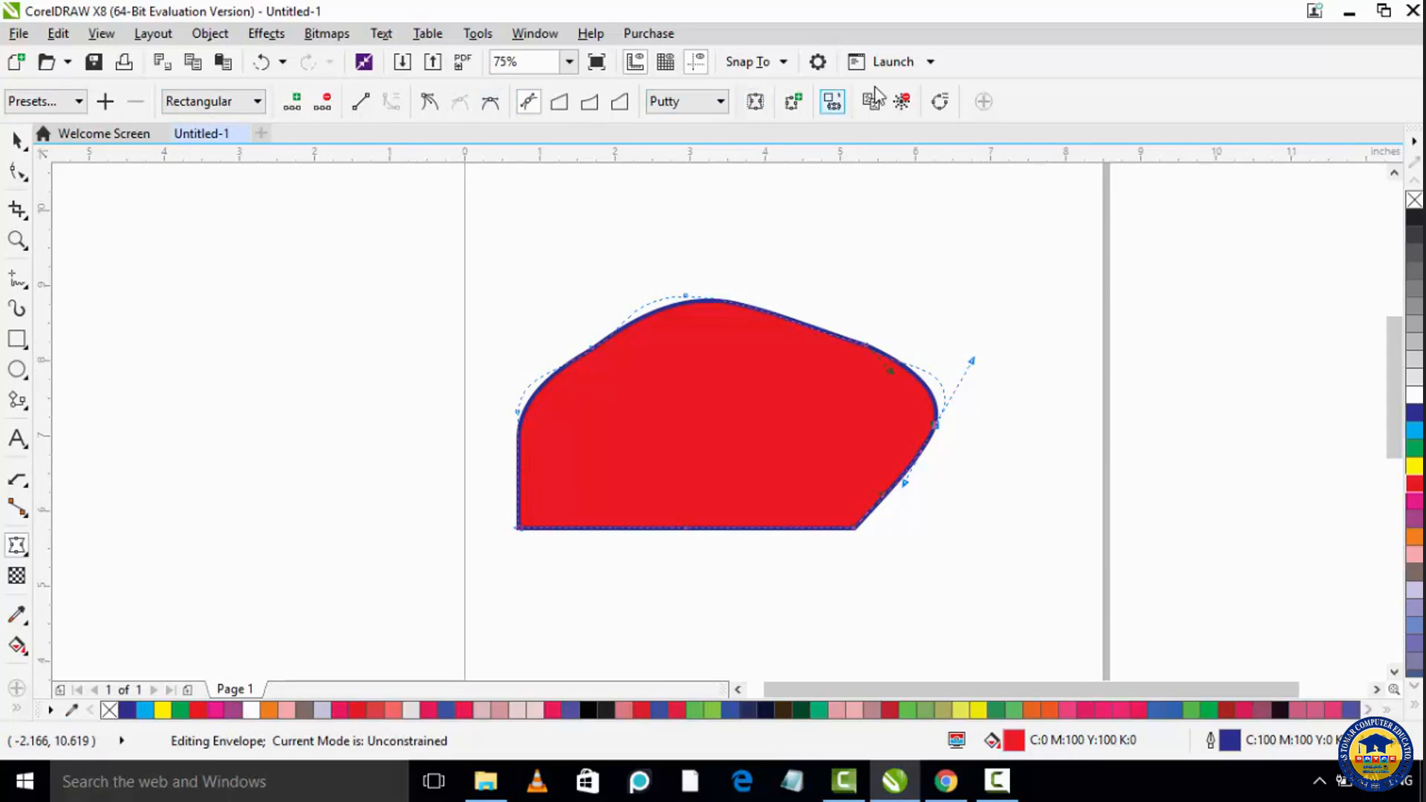
Apply the Circular envelope preset to the red shape, followed by the Rectilinear preset
left_click(70, 112)
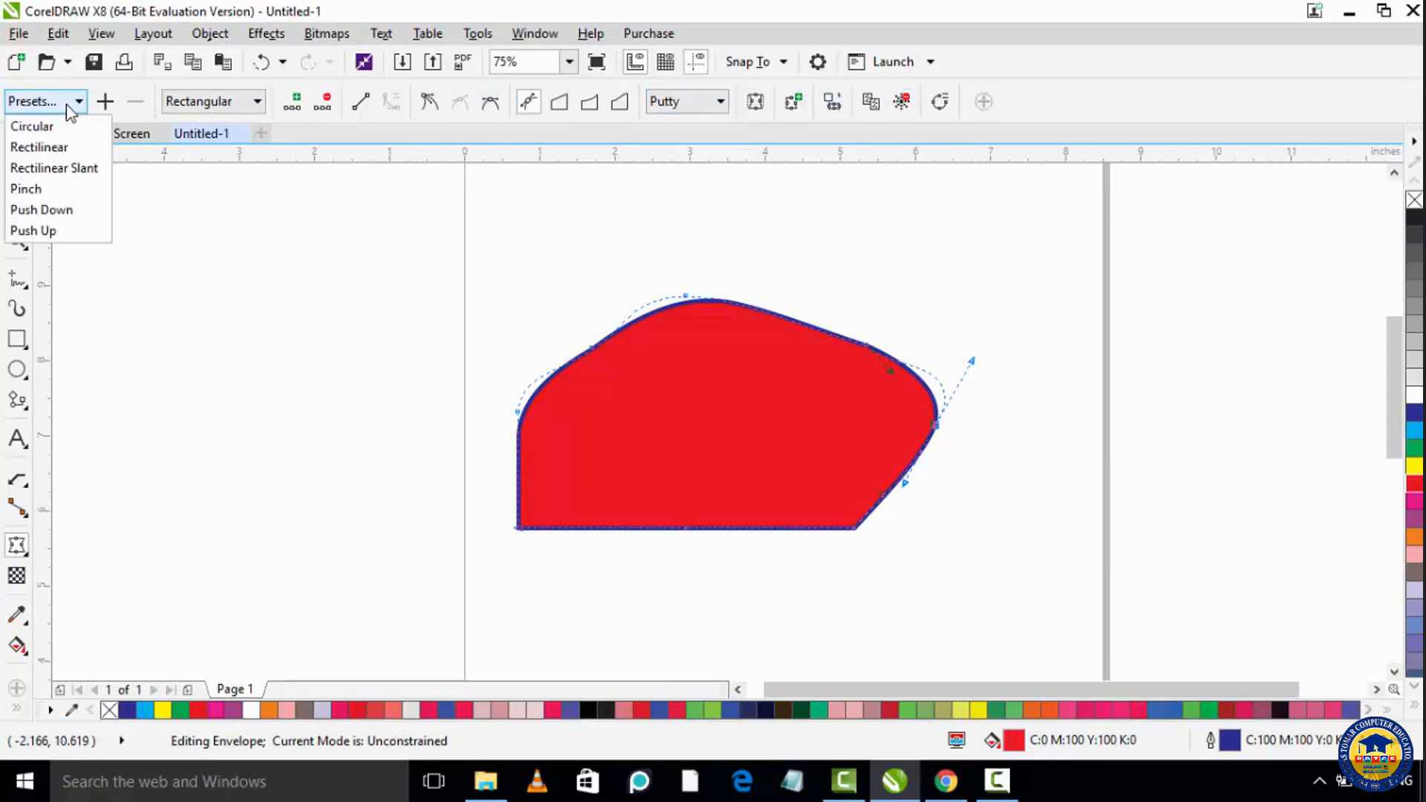
left_click(59, 130)
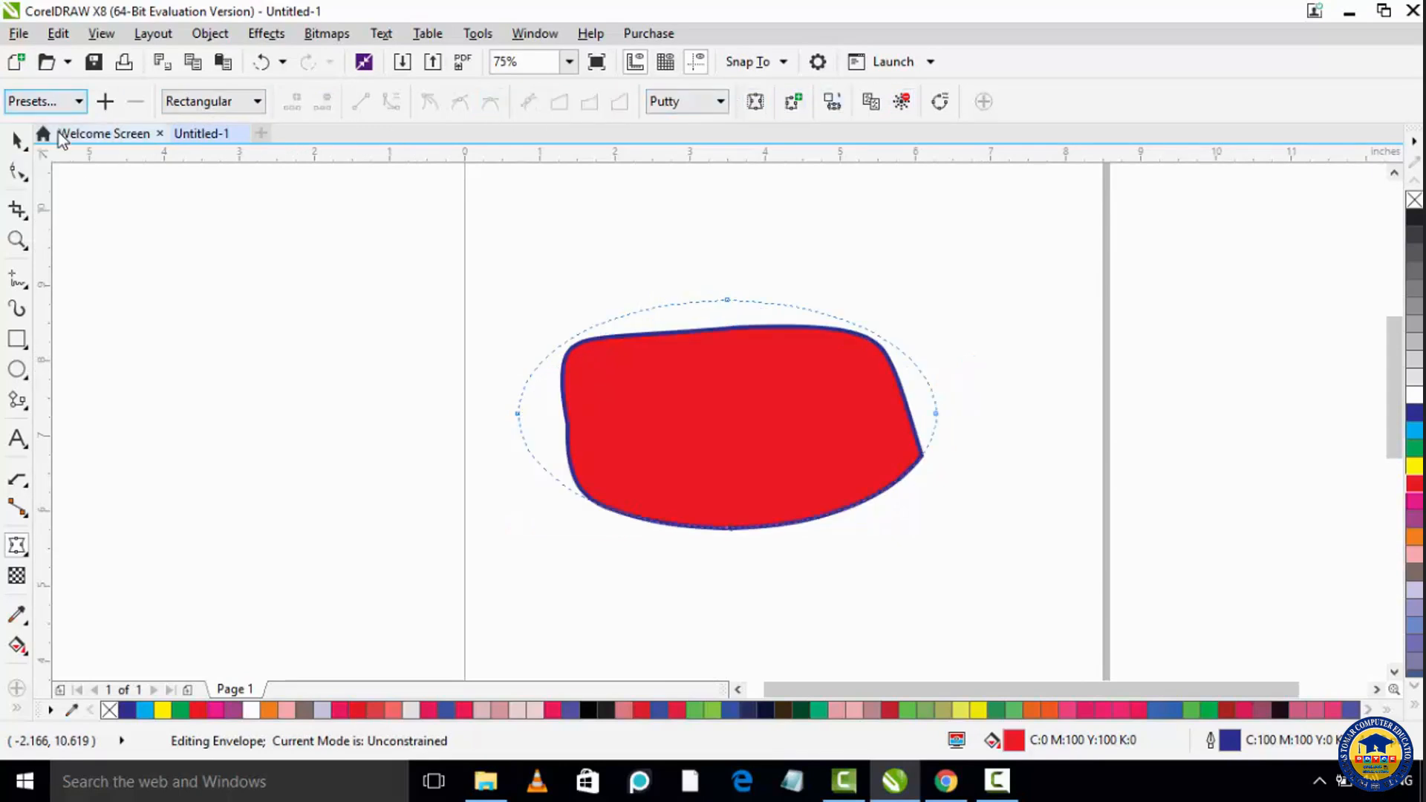
left_click(60, 104)
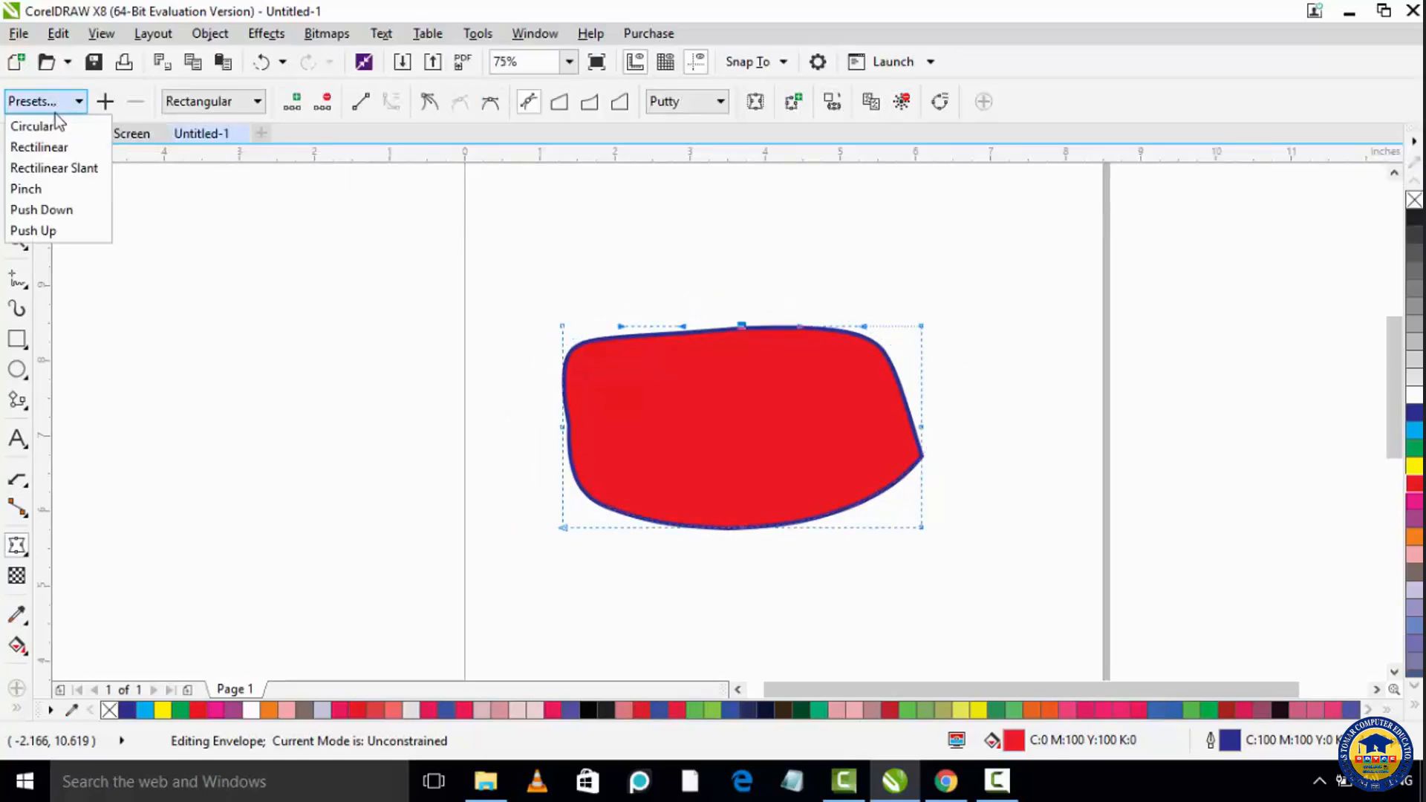
left_click(50, 108)
left_click(50, 108)
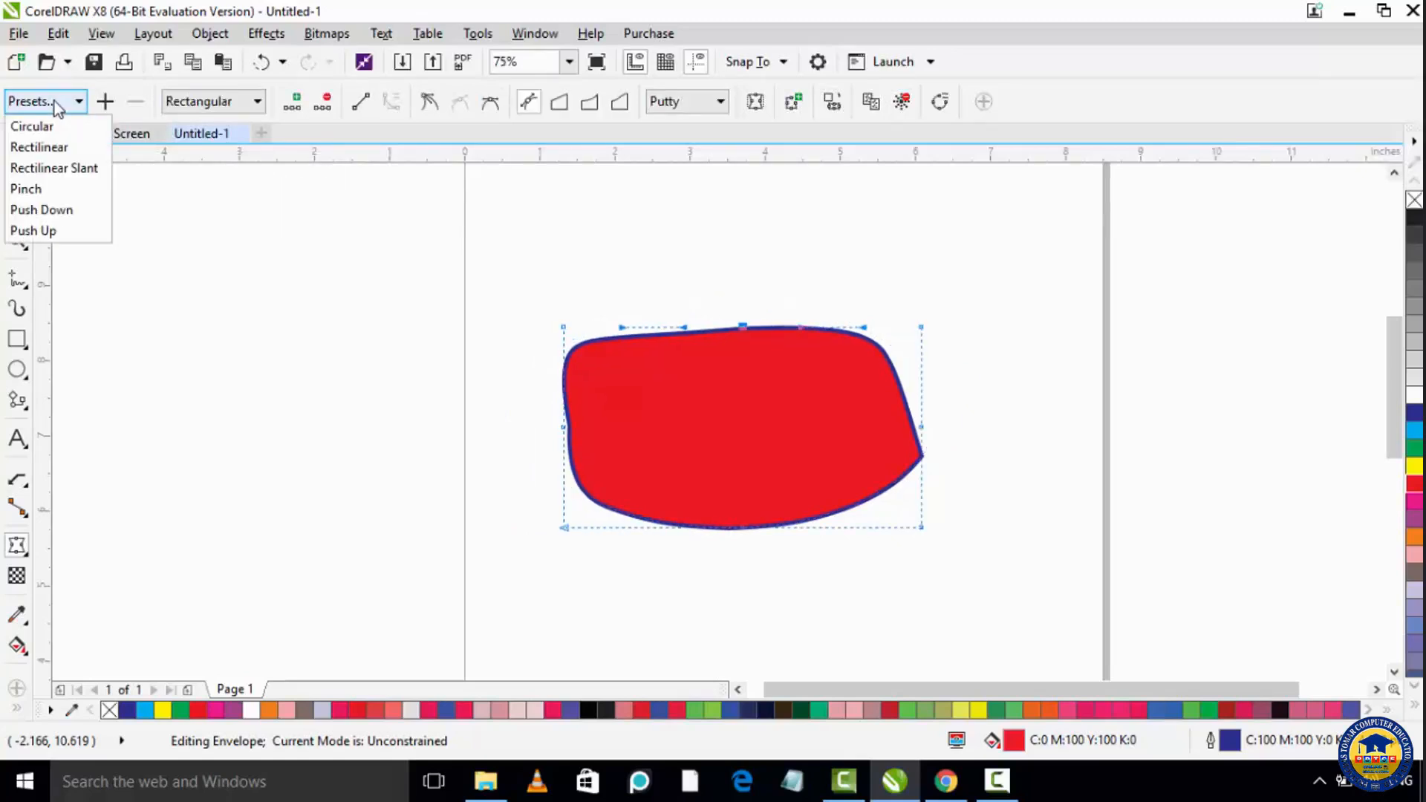
Apply the Rectilinear Slant envelope preset twice and move the envelope's upper-right node slightly outward
left_click(64, 169)
left_click(49, 101)
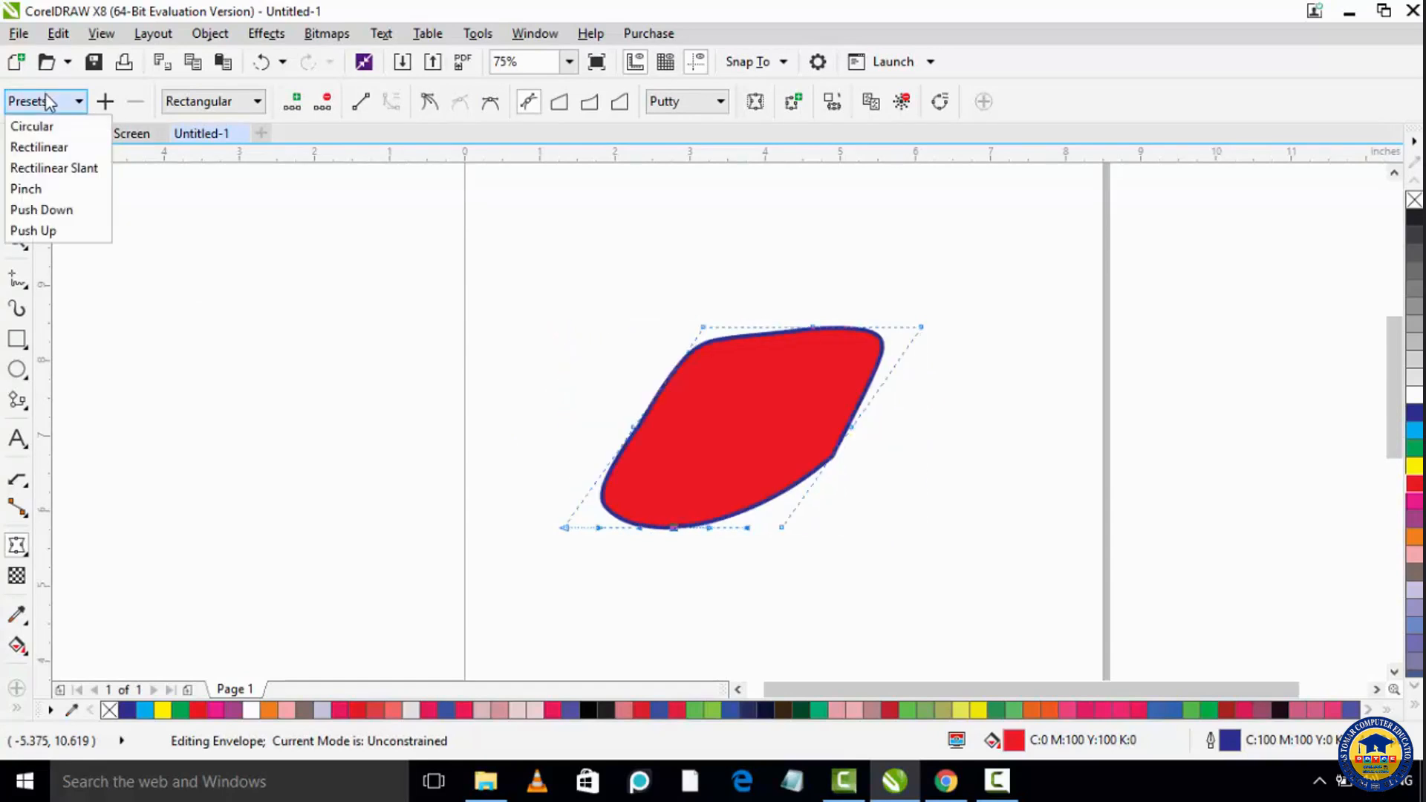
left_click(51, 169)
left_click_drag(882, 329, 911, 340)
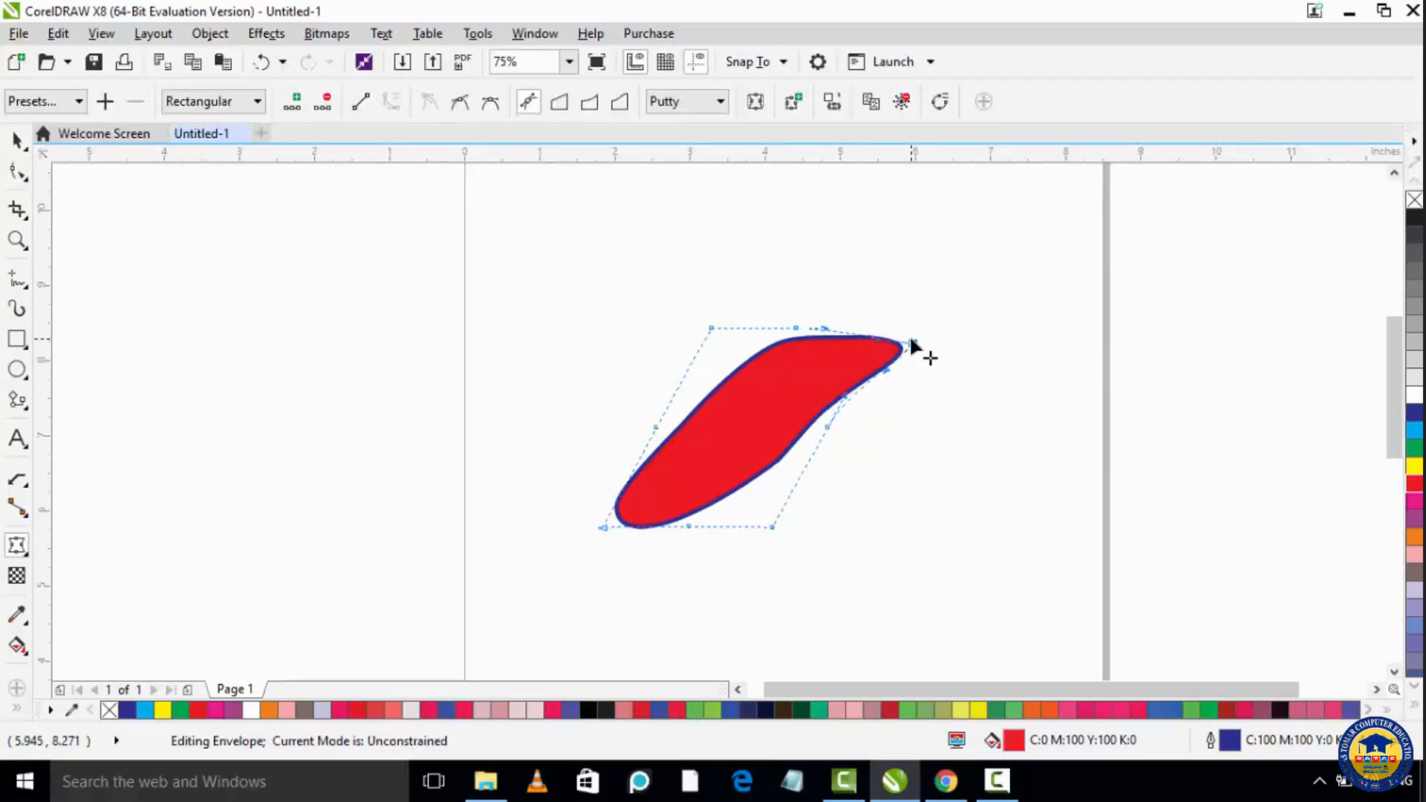
Set the envelope's node selection mode to Freehand
left_click(219, 102)
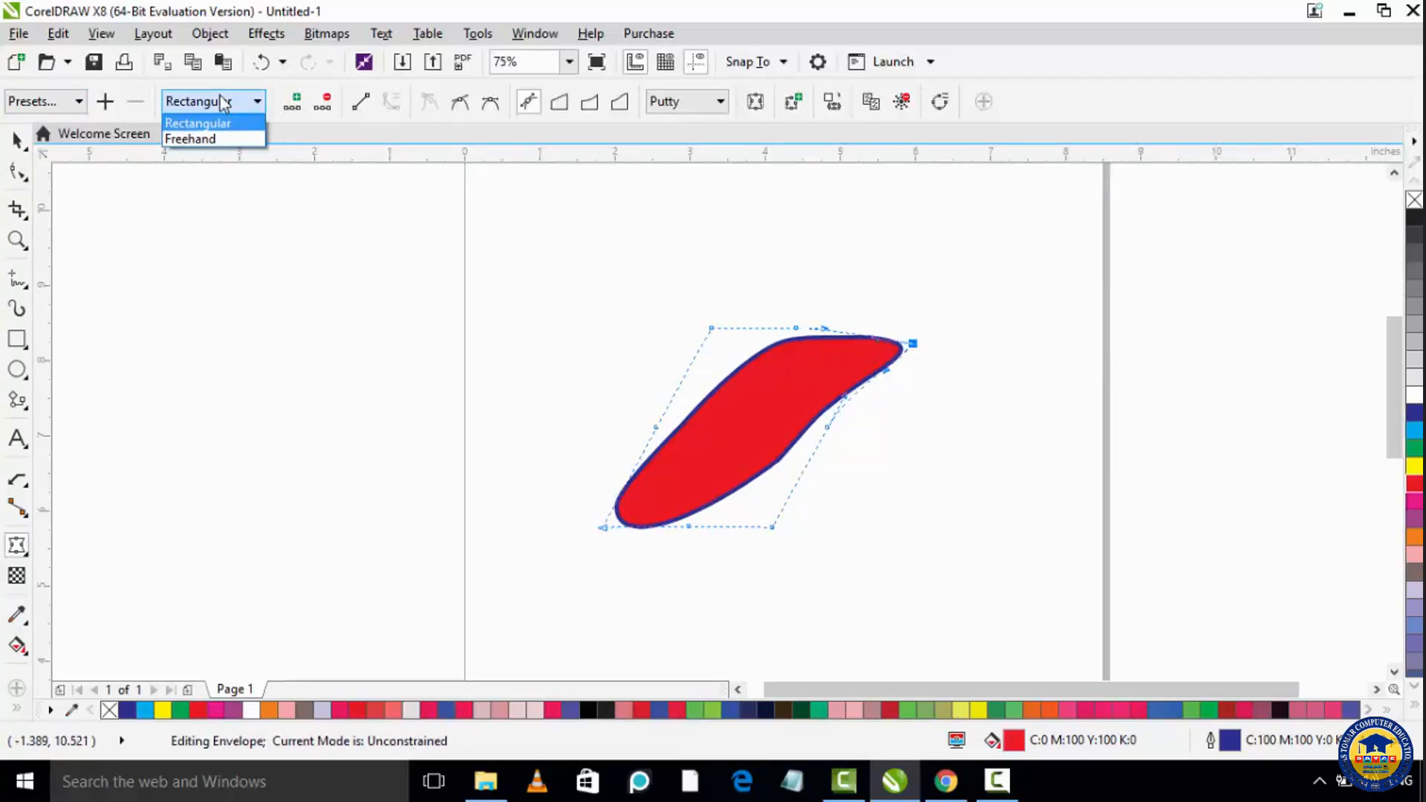
left_click(219, 139)
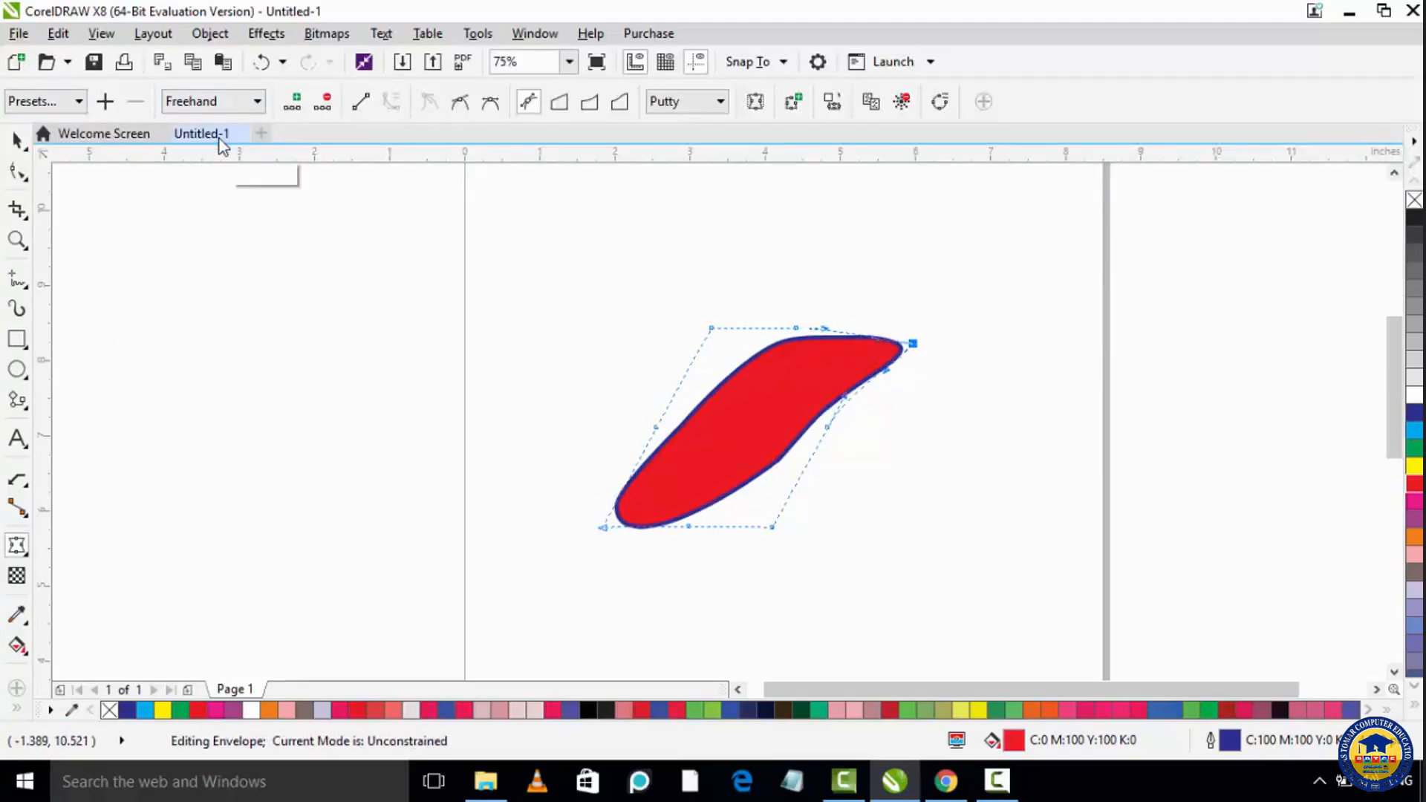
left_click(208, 102)
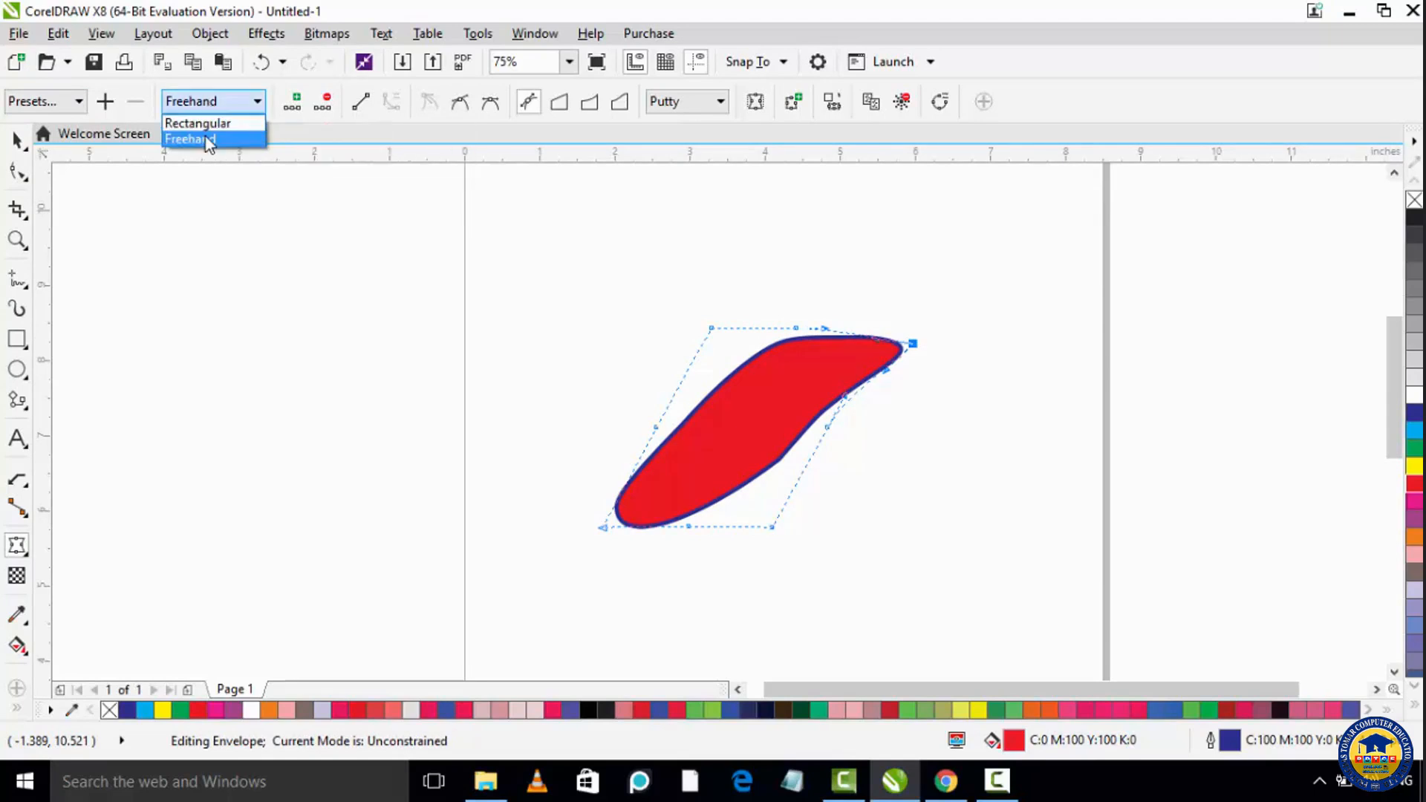
left_click(208, 141)
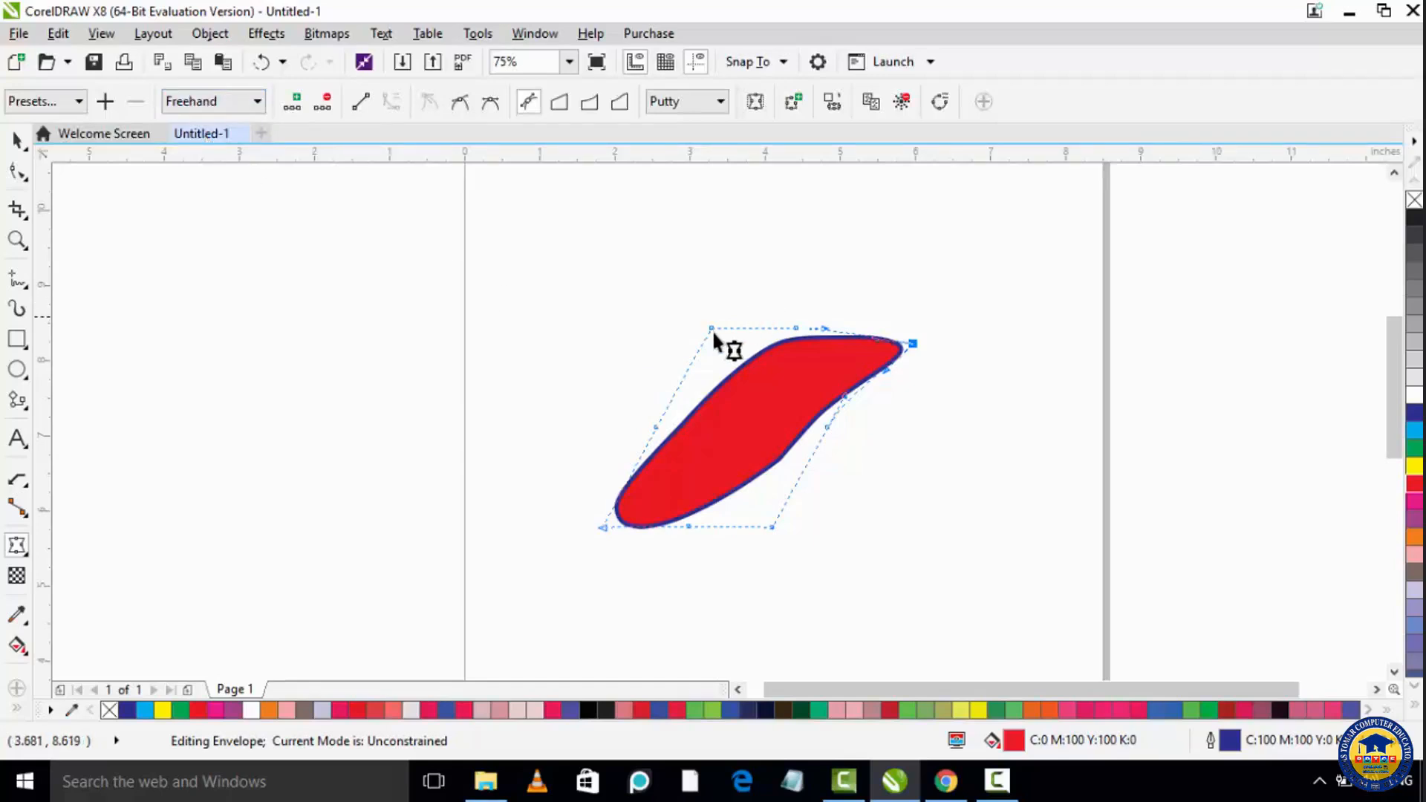
Move the slanted envelope's upper-left node outward and its upper-right node down and outward
left_click_drag(712, 327, 657, 364)
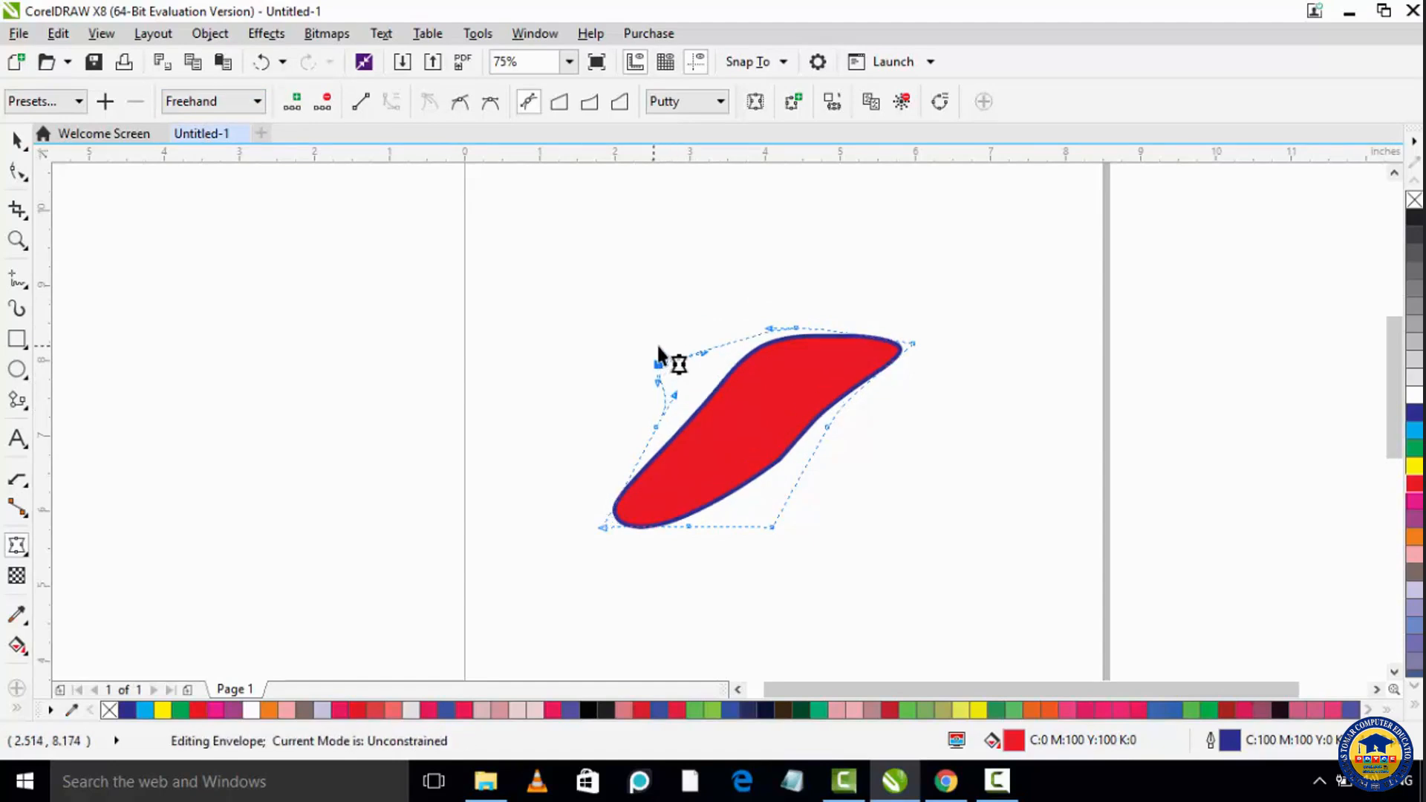
left_click_drag(912, 343, 990, 456)
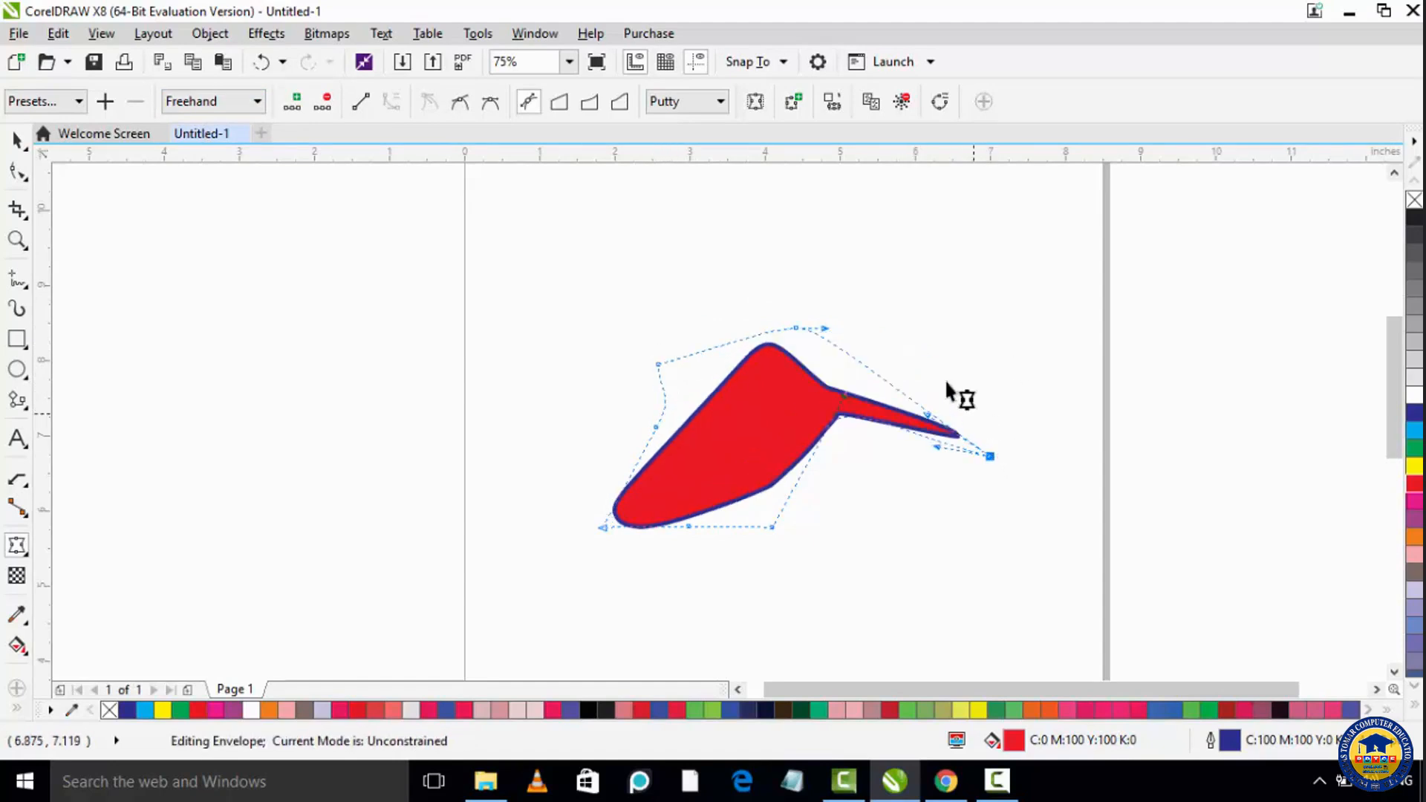
Undo all the envelope edits and presets back to the plain red rectangle
key("ctrl+z")
key("ctrl+z")
key("ctrl+z")
key("ctrl+z")
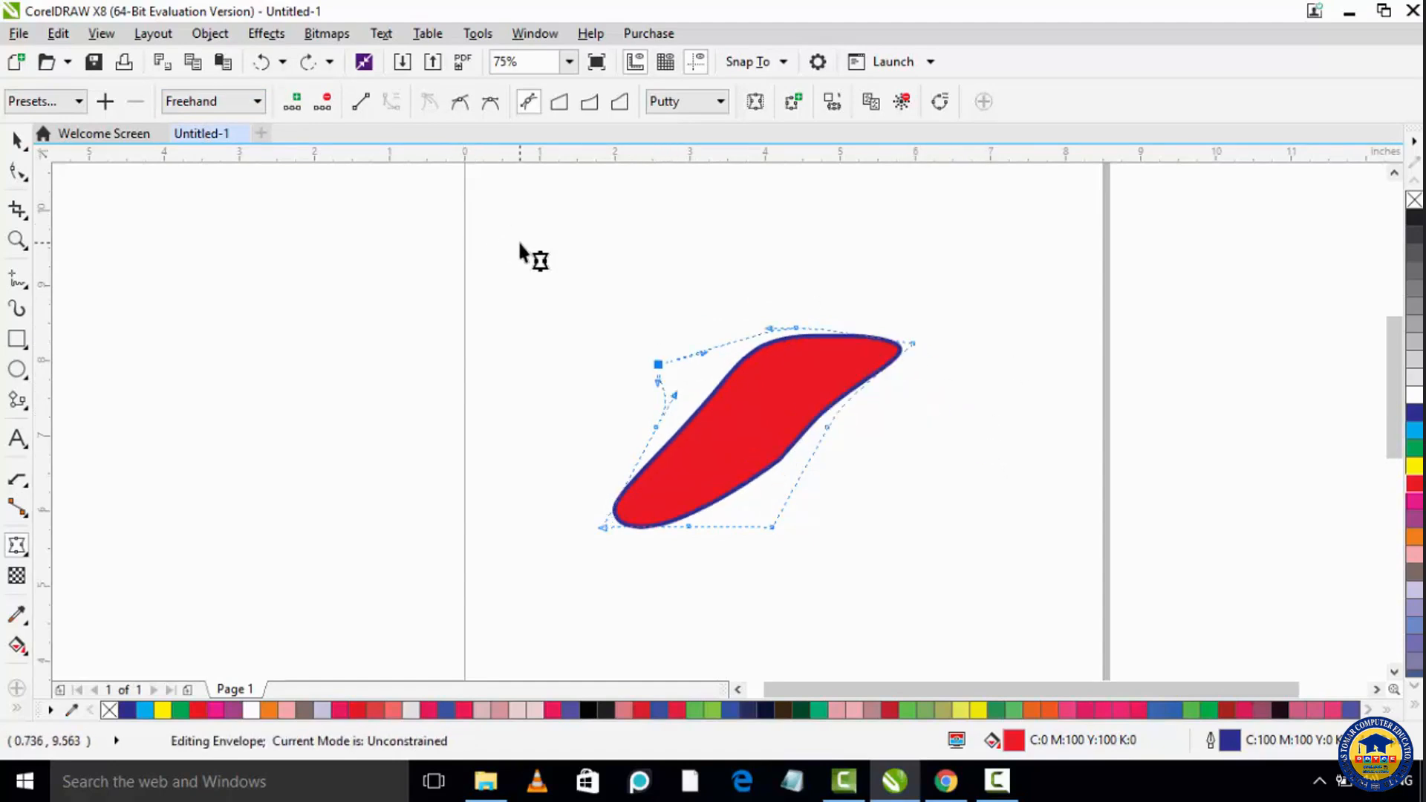
key("ctrl+z")
key("ctrl+z")
key("ctrl+z")
key("ctrl+z")
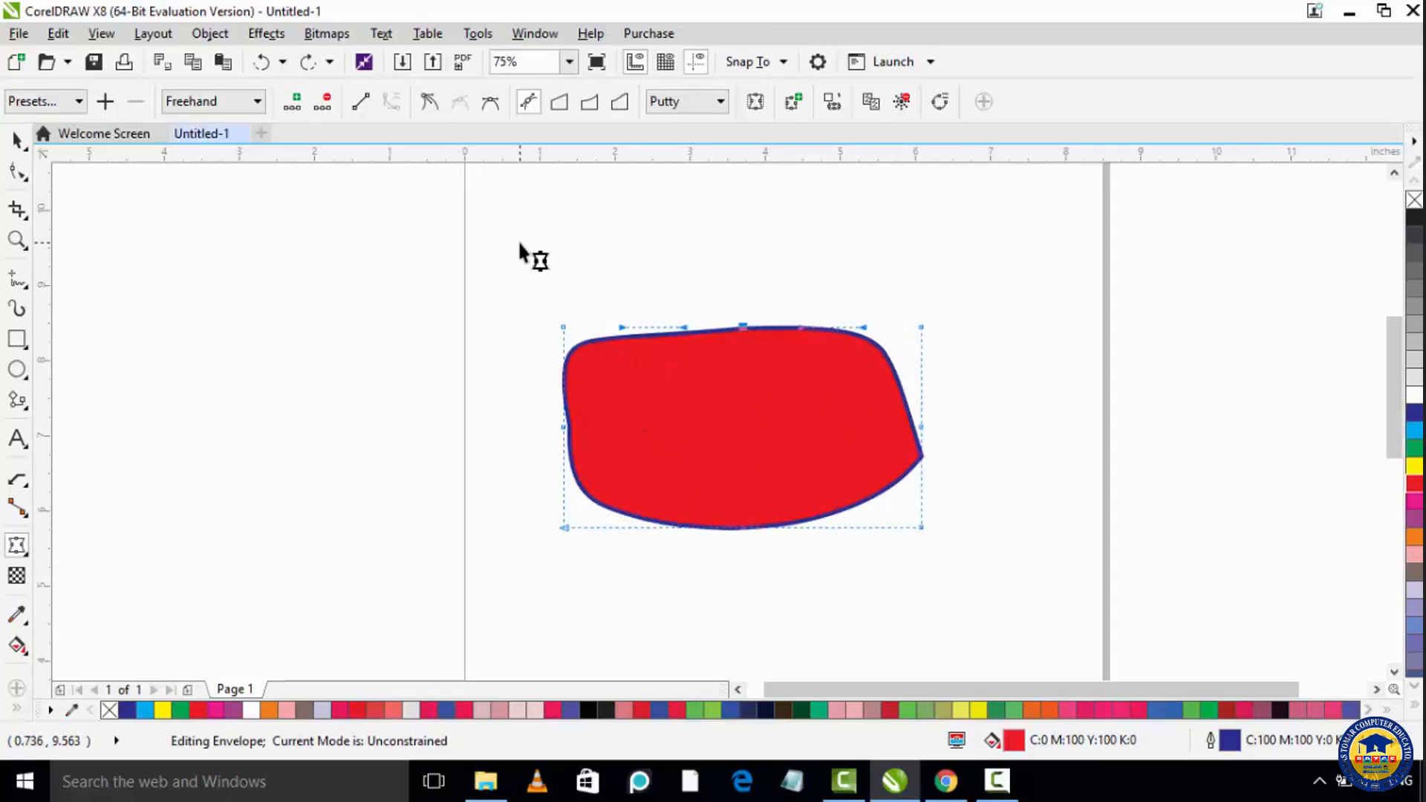
key("ctrl+z")
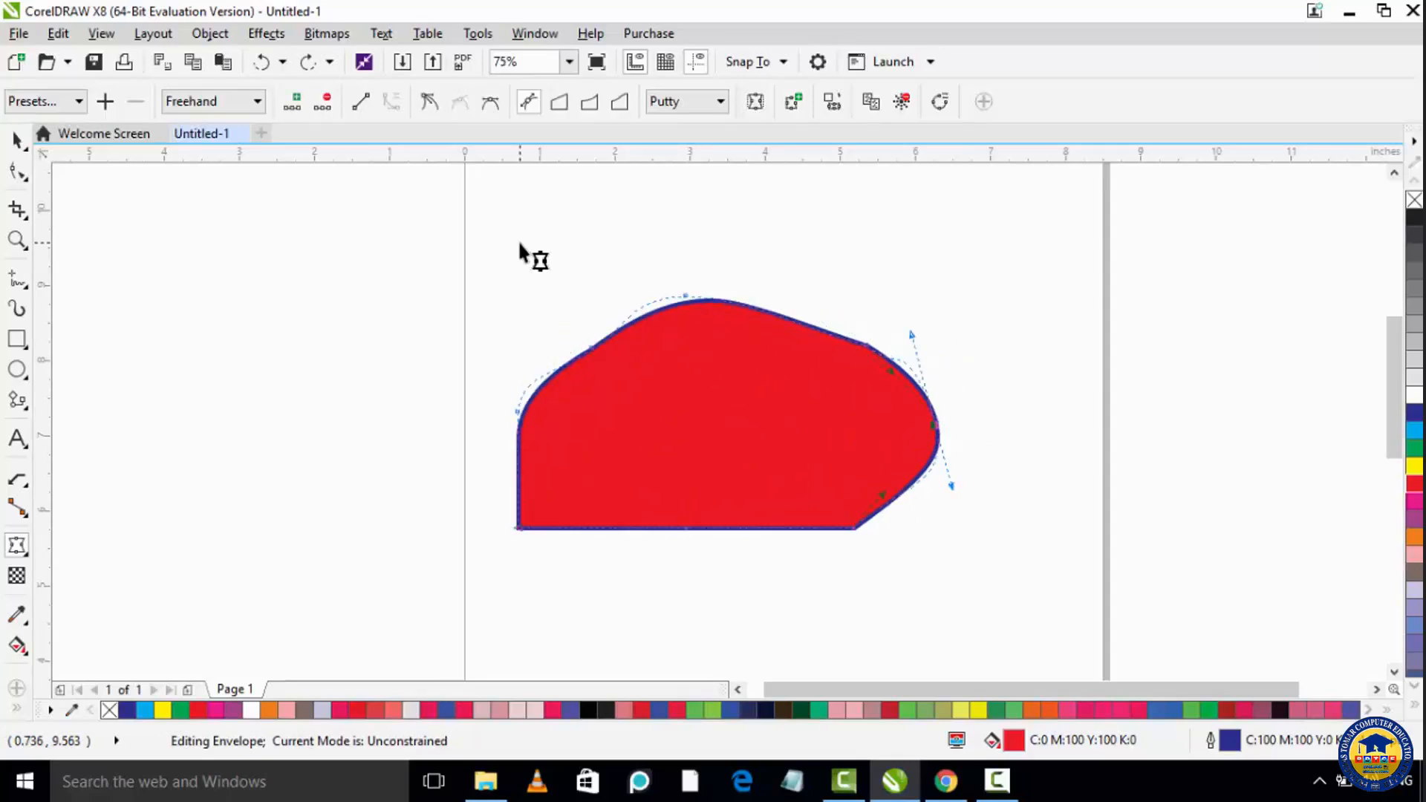
key("ctrl+z")
key("ctrl+z")
key("ctrl+z")
key("ctrl+z")
key("ctrl+z")
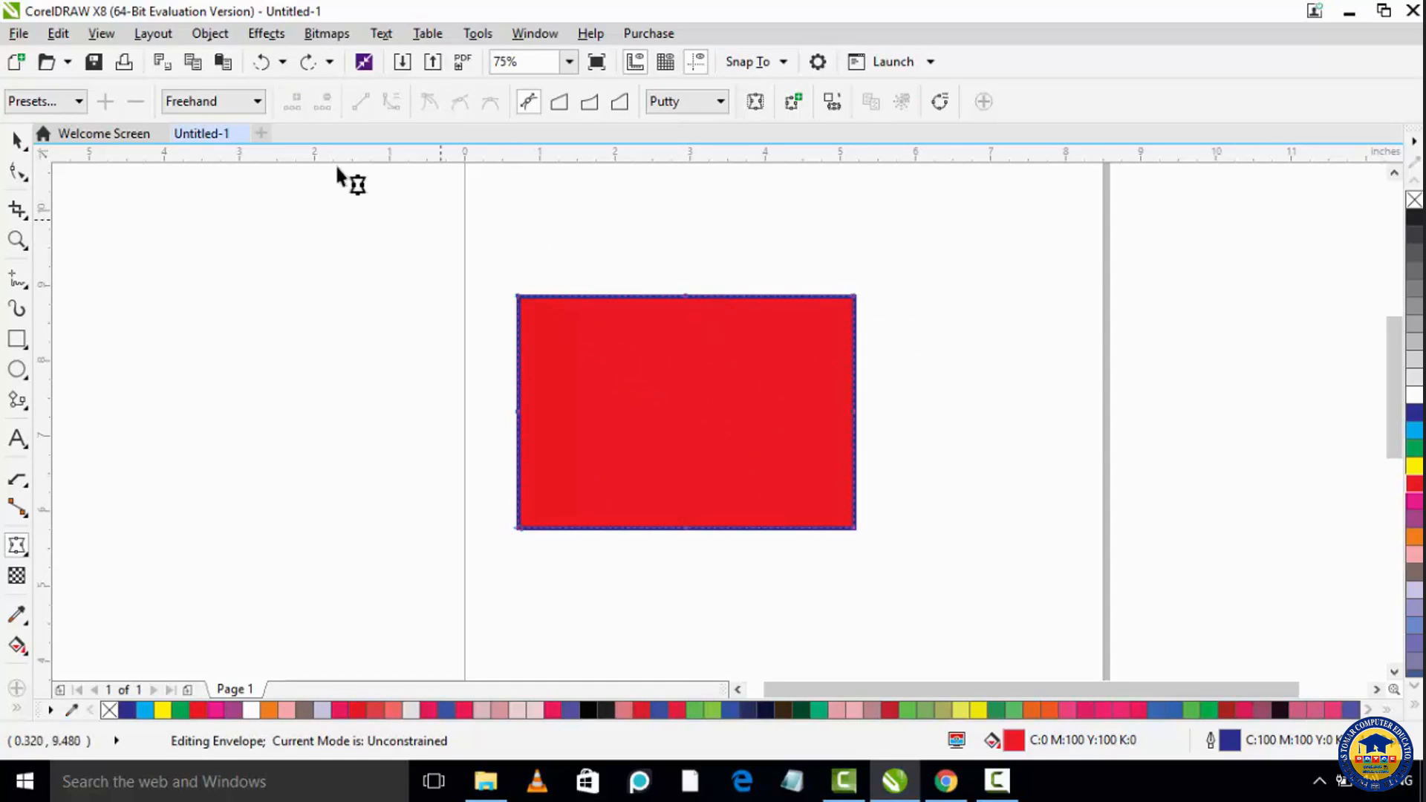
Apply the Rectilinear envelope preset and bend the top edge into a wave with the top middle node's curve handle
left_click(75, 101)
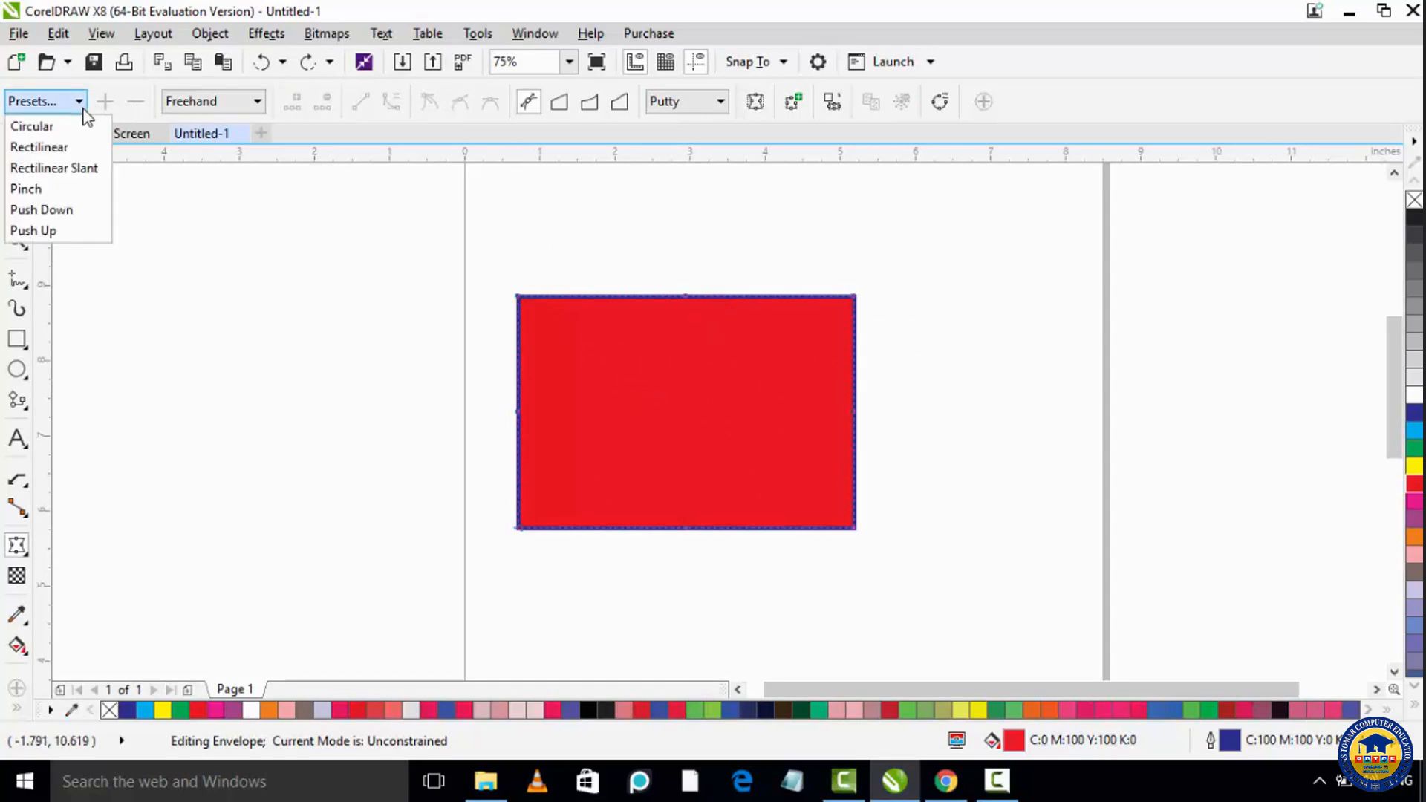
left_click(64, 146)
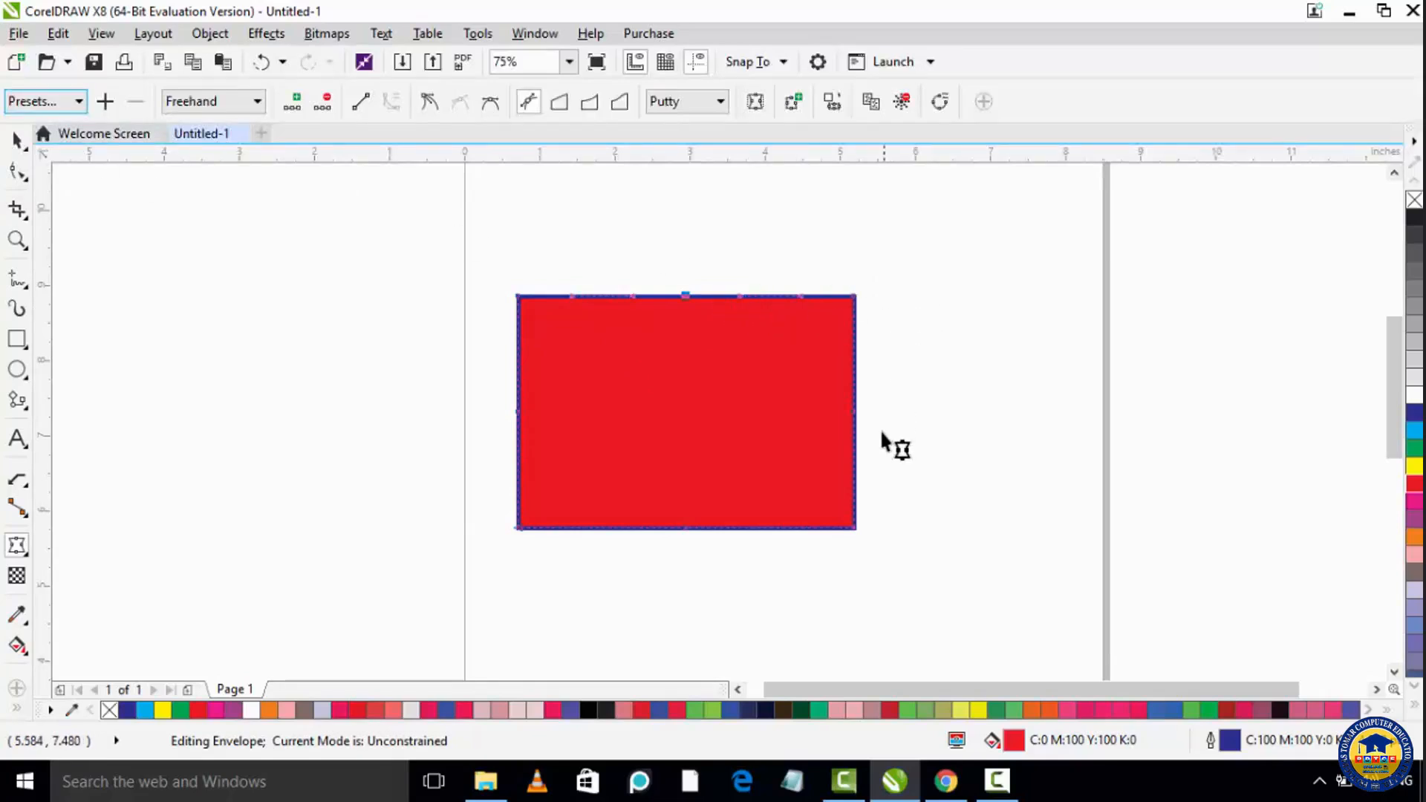
left_click_drag(635, 295, 634, 253)
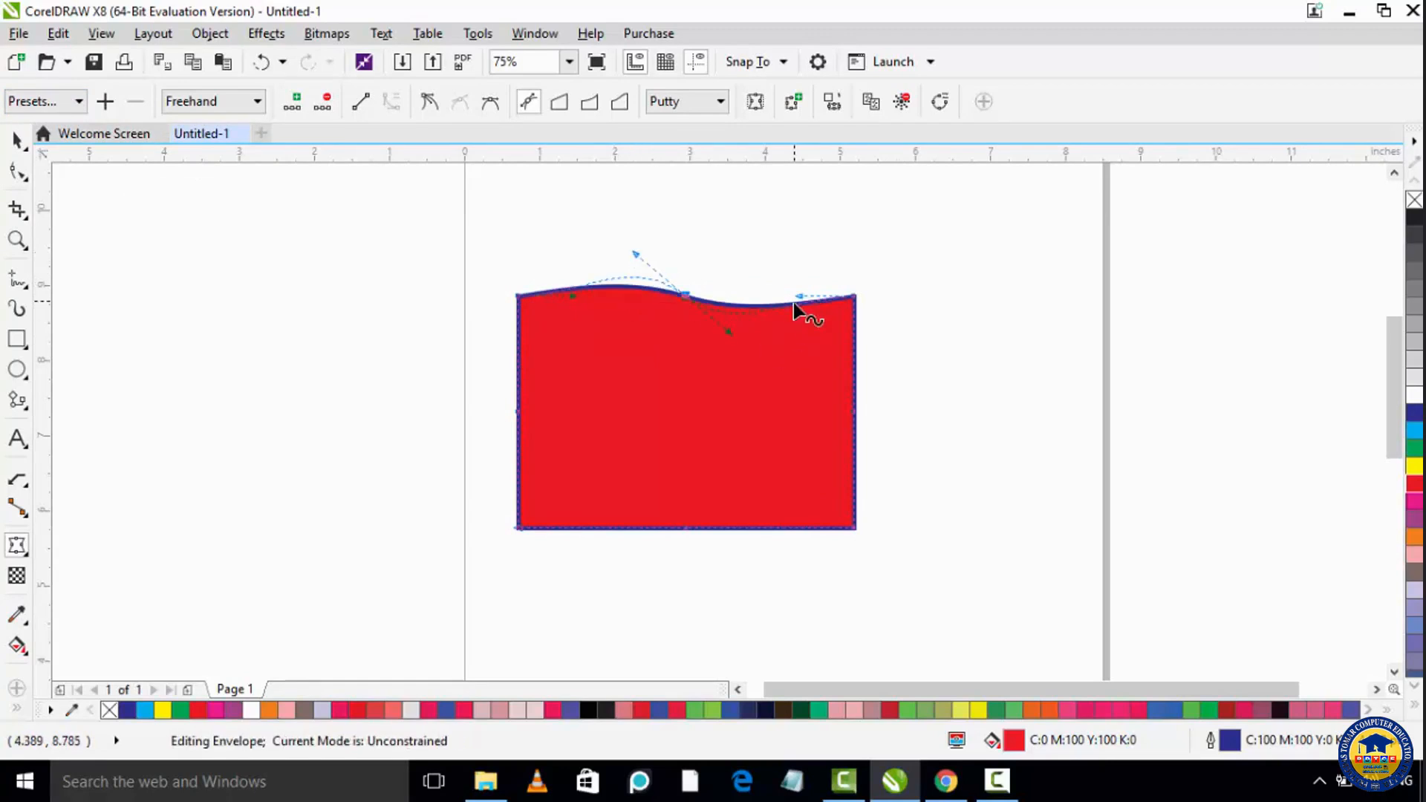
Add several nodes along the left half of the envelope's top edge and move the selected ones upward
left_click(295, 108)
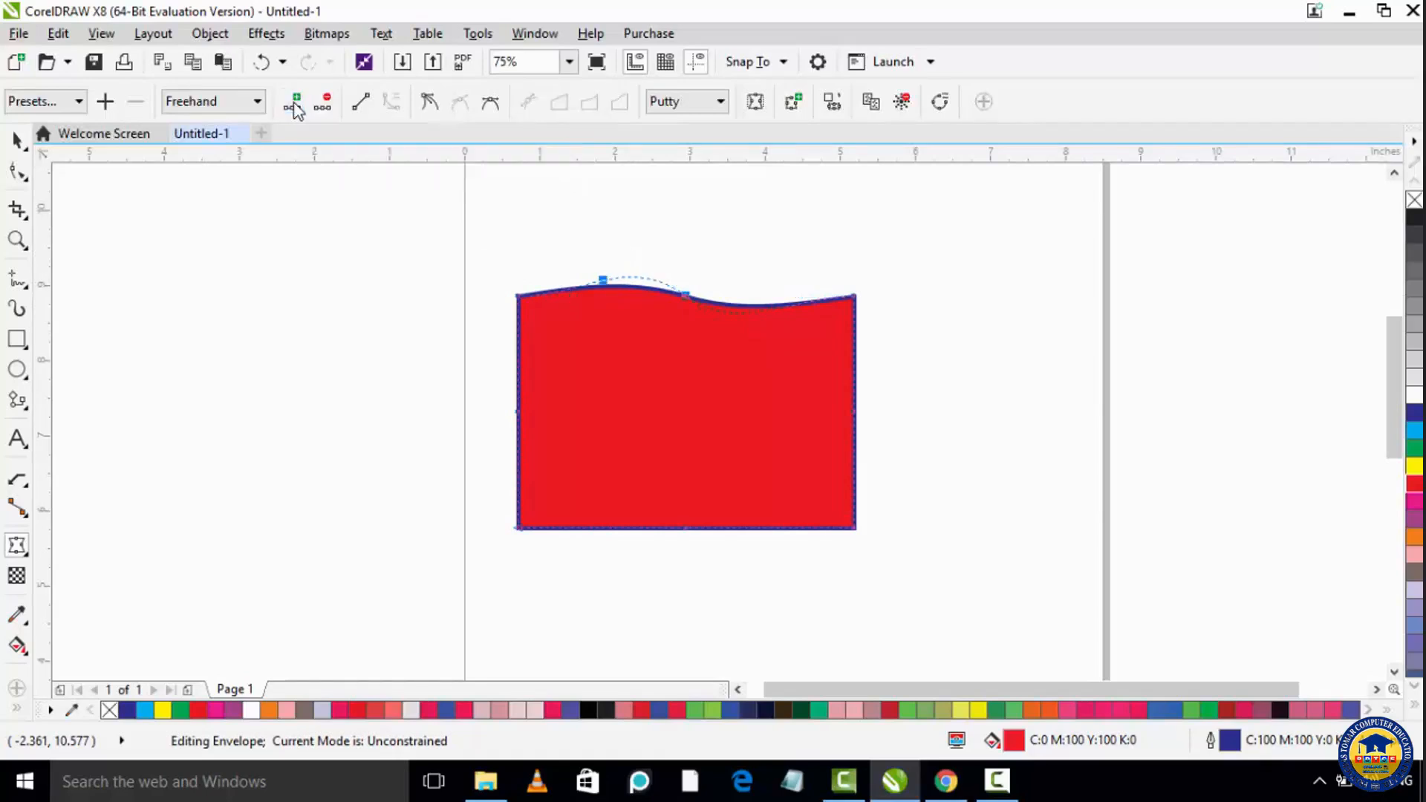
left_click(295, 108)
left_click(294, 108)
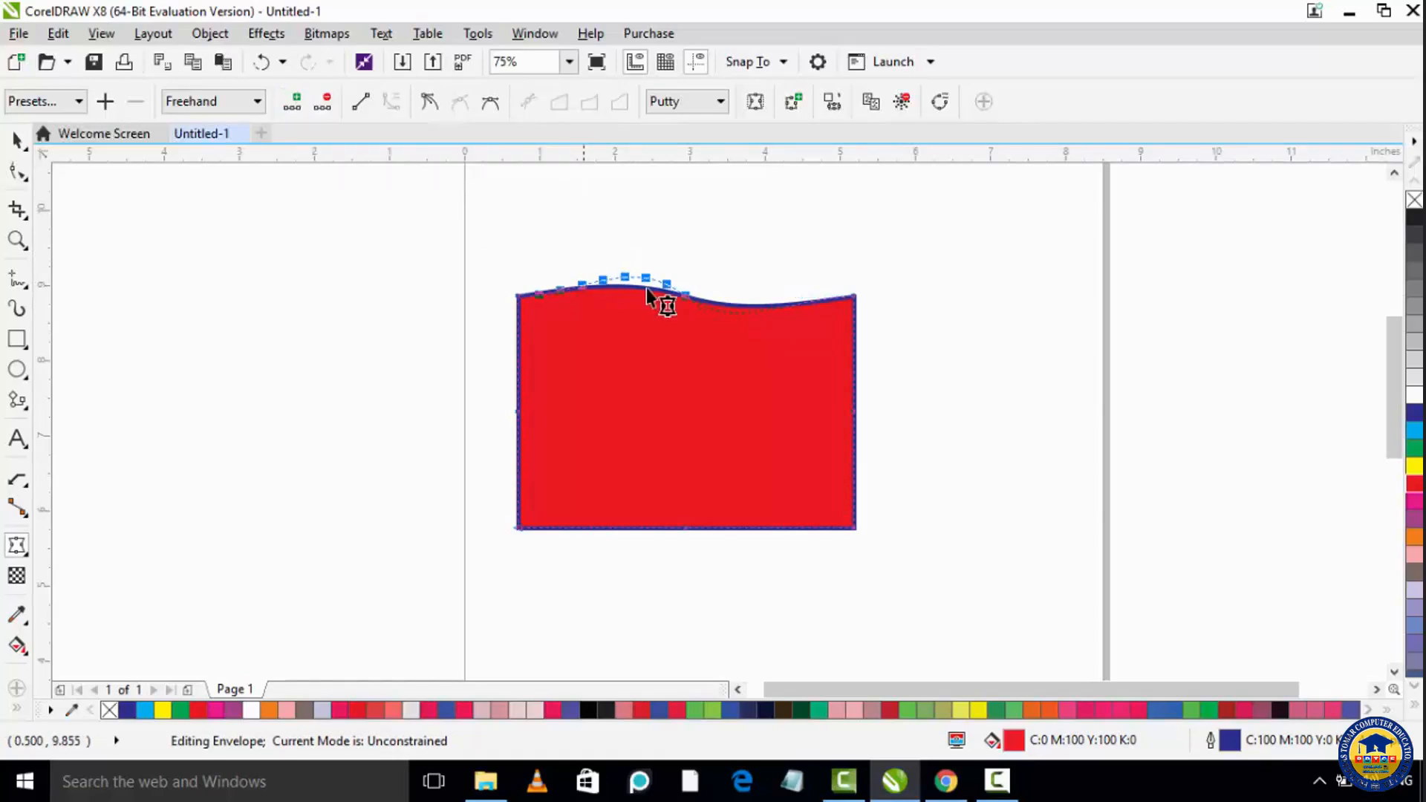
left_click_drag(668, 295, 691, 267)
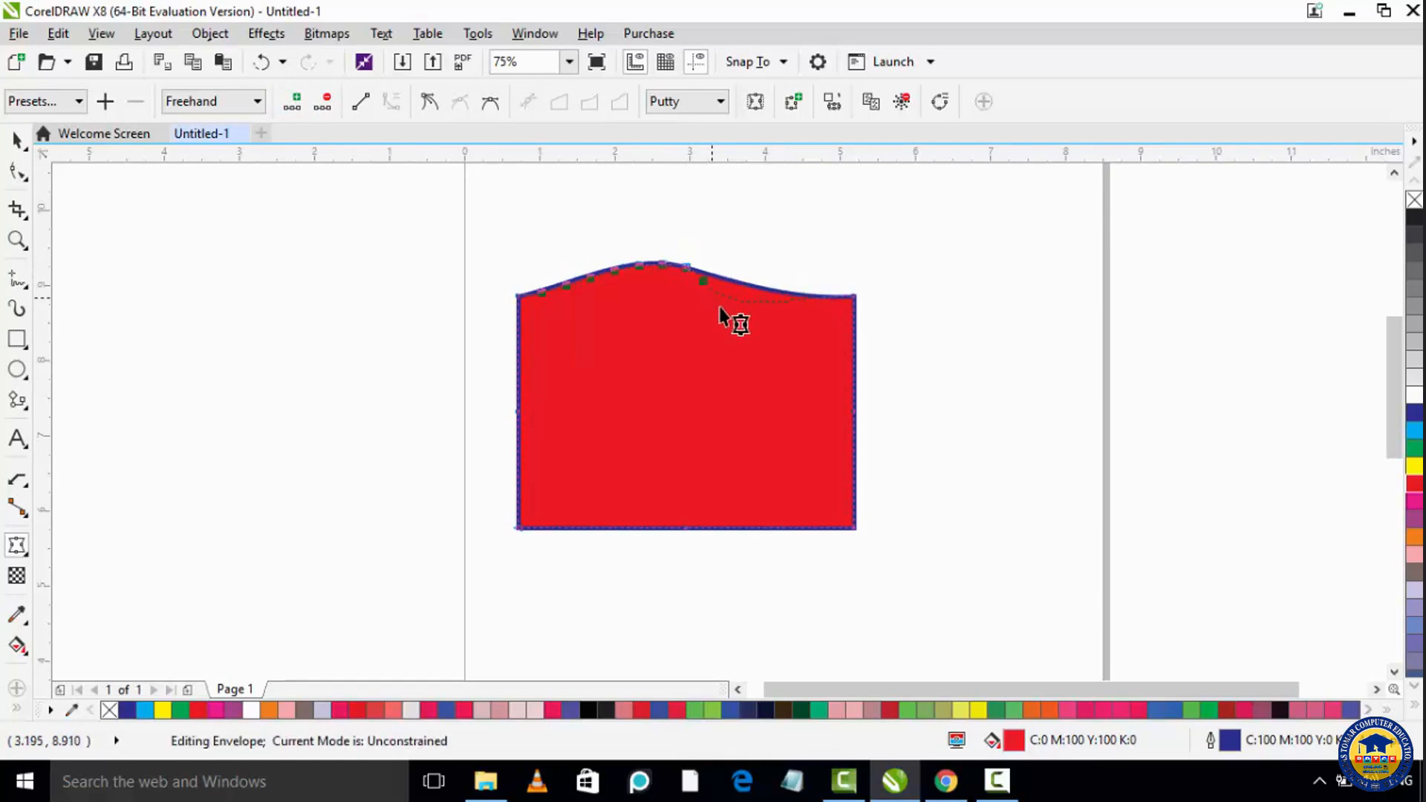
Delete the selected nodes from the envelope's top edge and convert that edge to a straight line
left_click(323, 103)
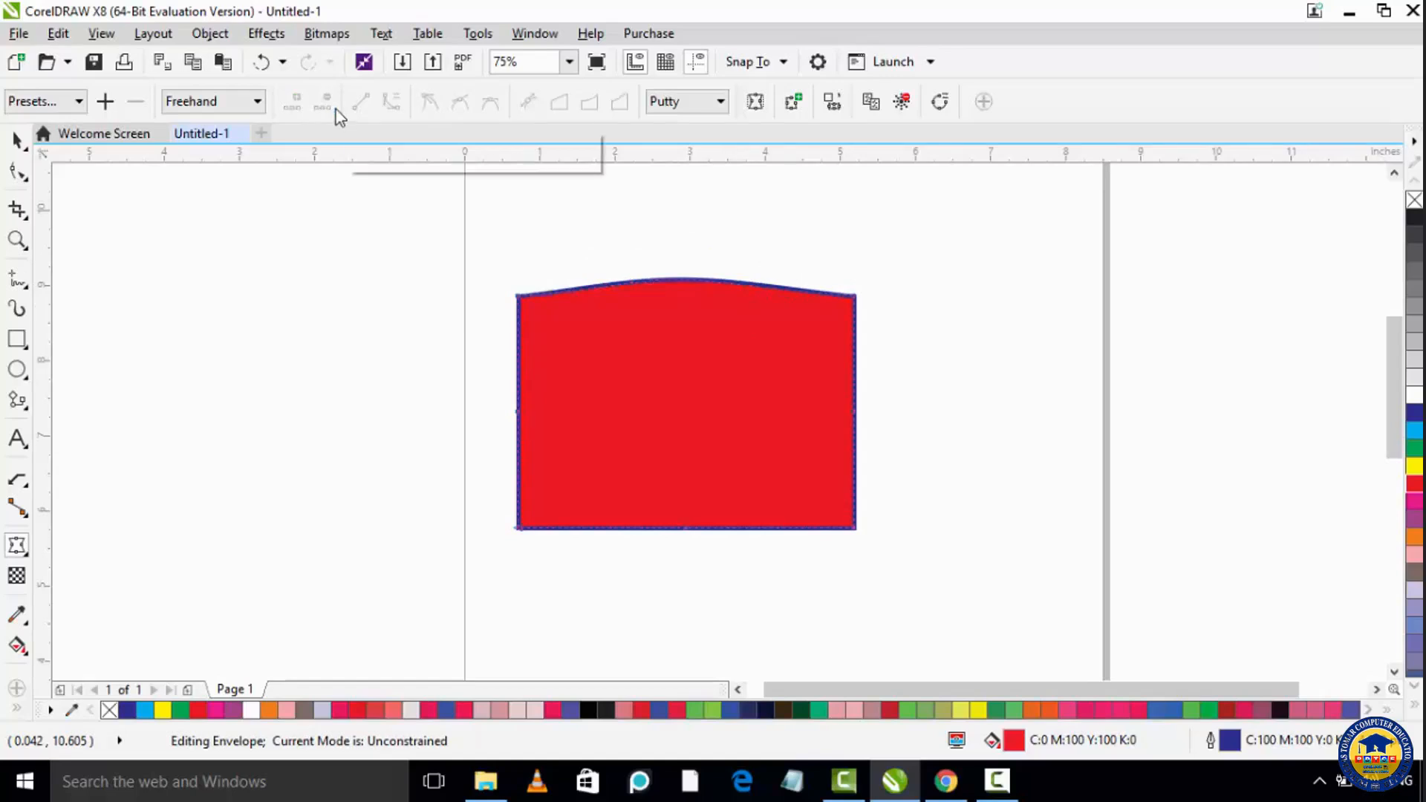
left_click(682, 279)
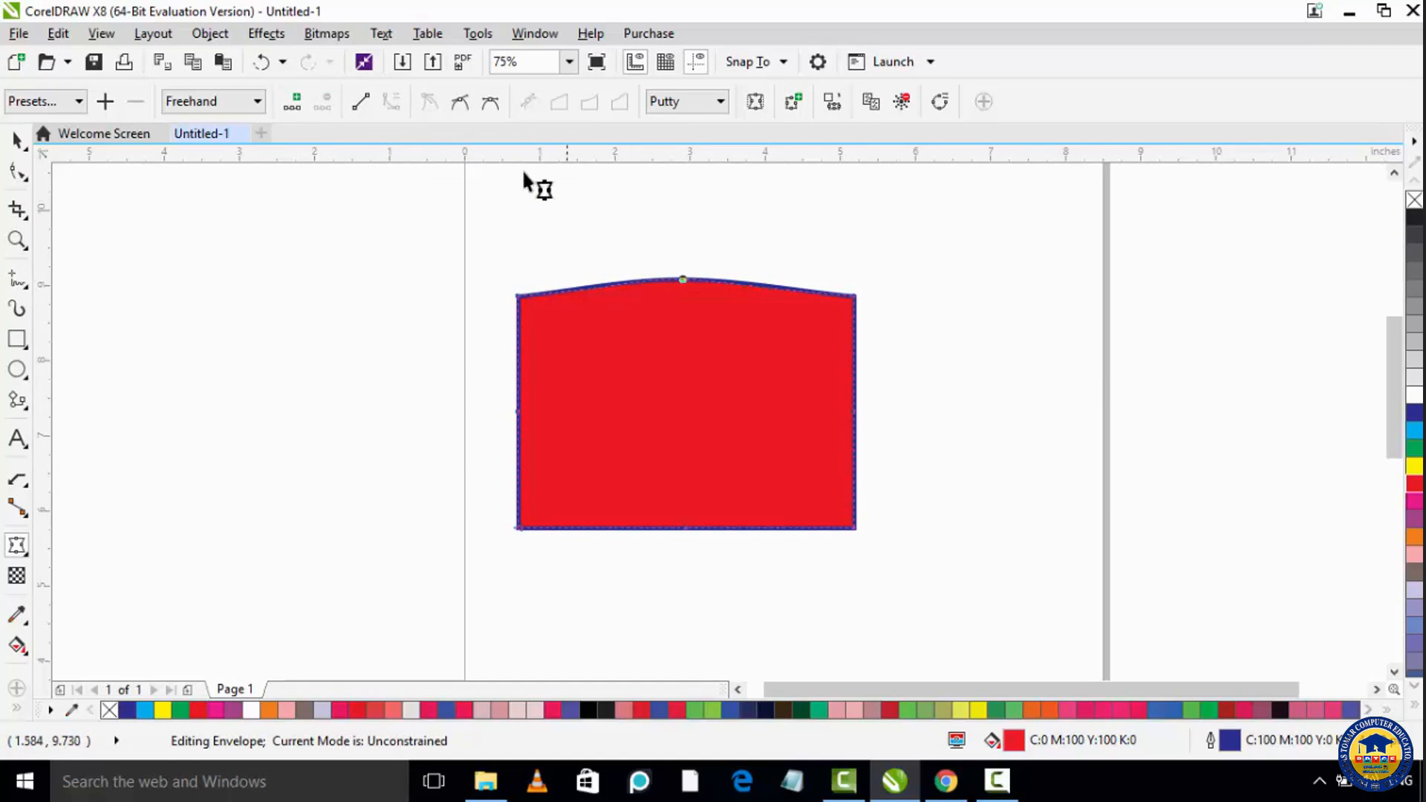
left_click(370, 108)
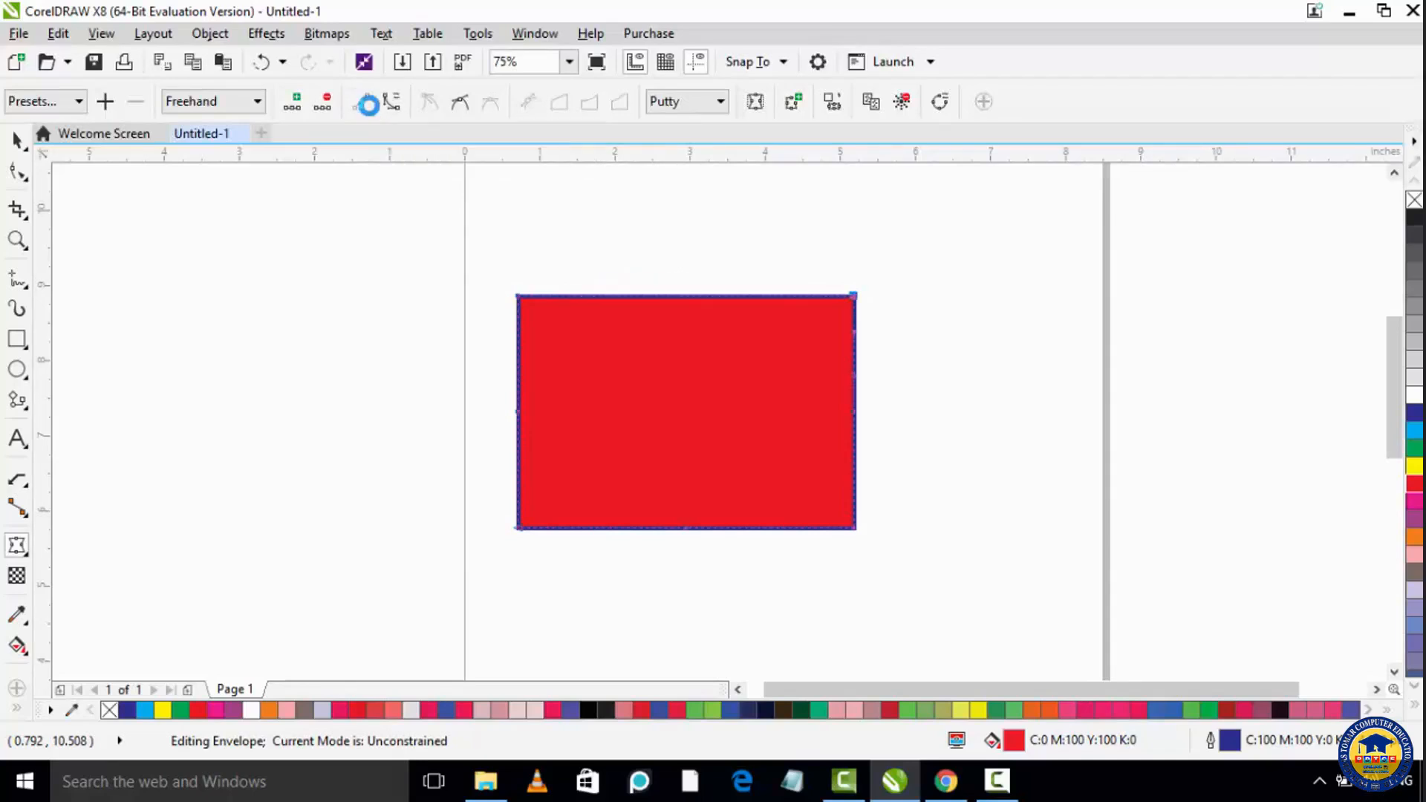
Convert the envelope's top edge to a curve and move its upper-left corner node slightly outward
left_click(391, 102)
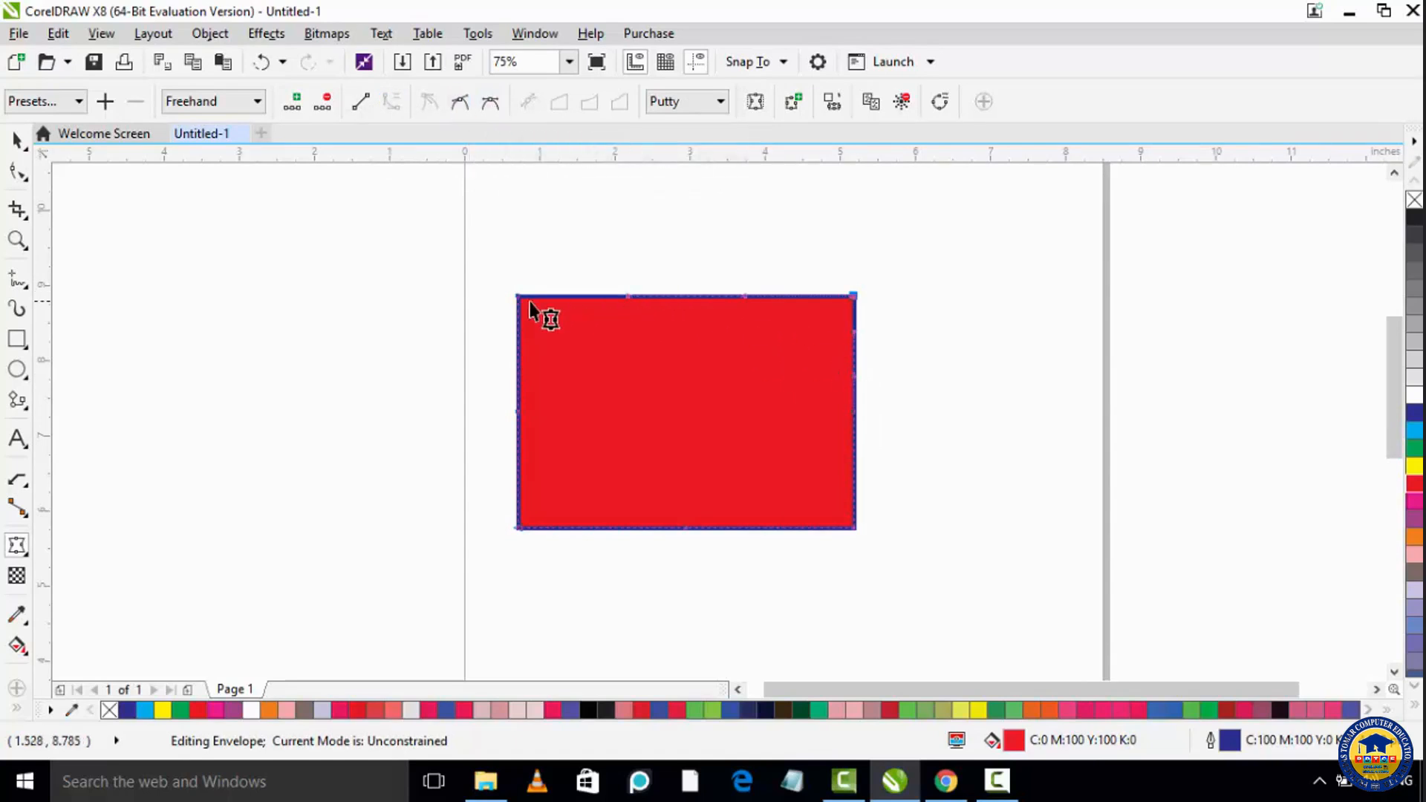
mouse_move(519, 297)
left_mouse_down()
mouse_move(576, 355)
mouse_move(511, 282)
left_mouse_up()
Try the Horizontal, Original and Putty mapping modes on the rectangle's envelope, ending with Horizontal
left_click(694, 111)
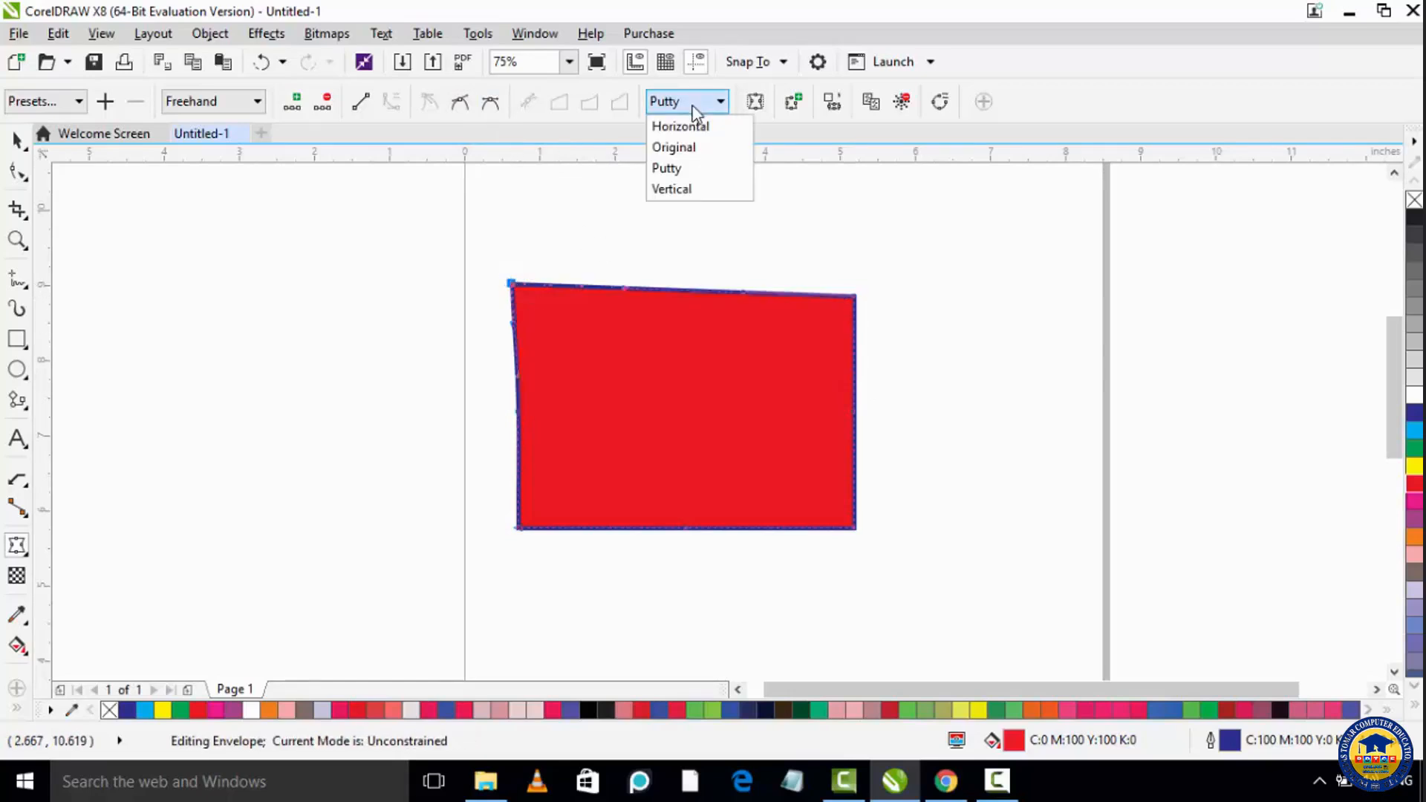
left_click(686, 125)
left_click(689, 107)
left_click(685, 146)
left_click(684, 109)
left_click(683, 165)
left_click(683, 108)
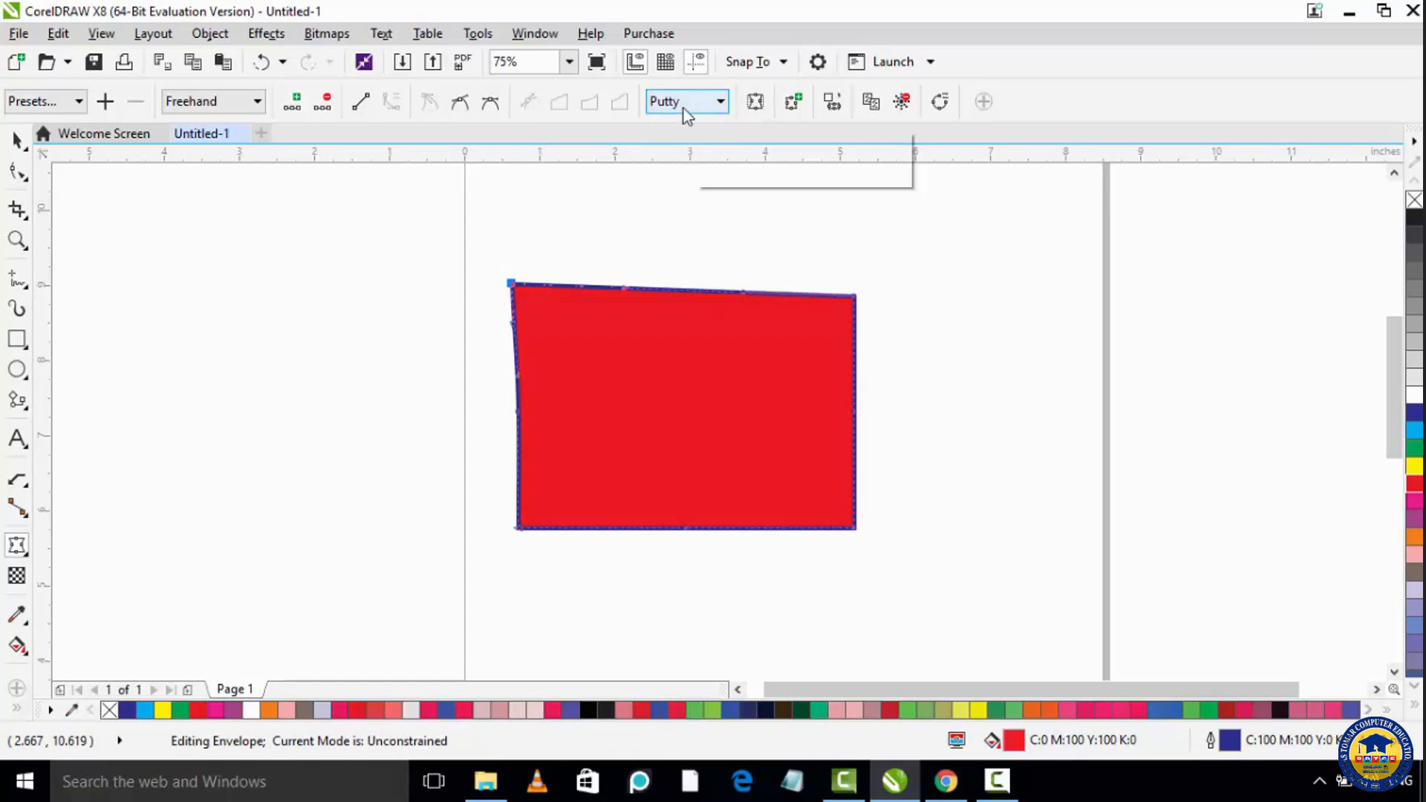
left_click(690, 133)
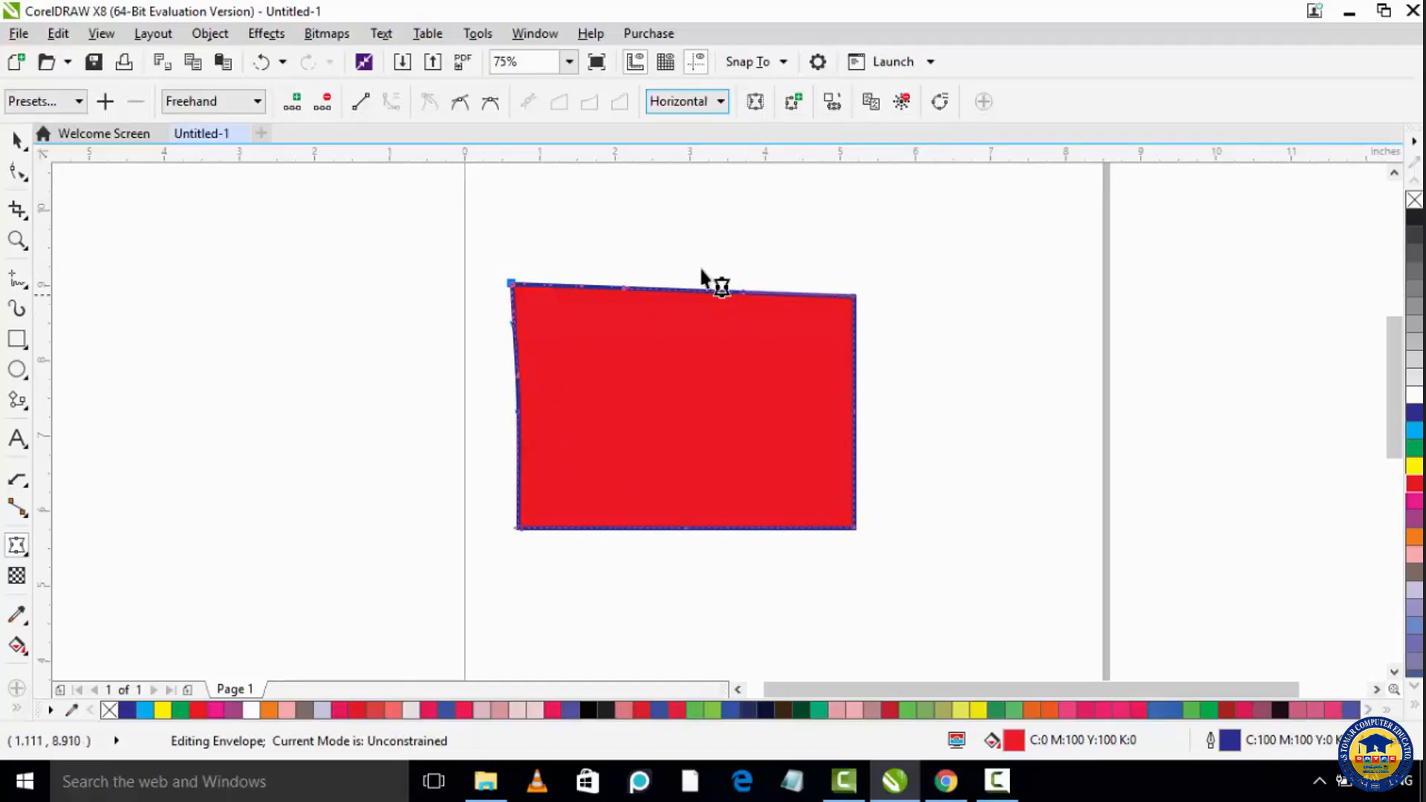
Toggle Keep lines for the envelope, and move its upper-right corner node slightly down, then up and inward
left_click(757, 105)
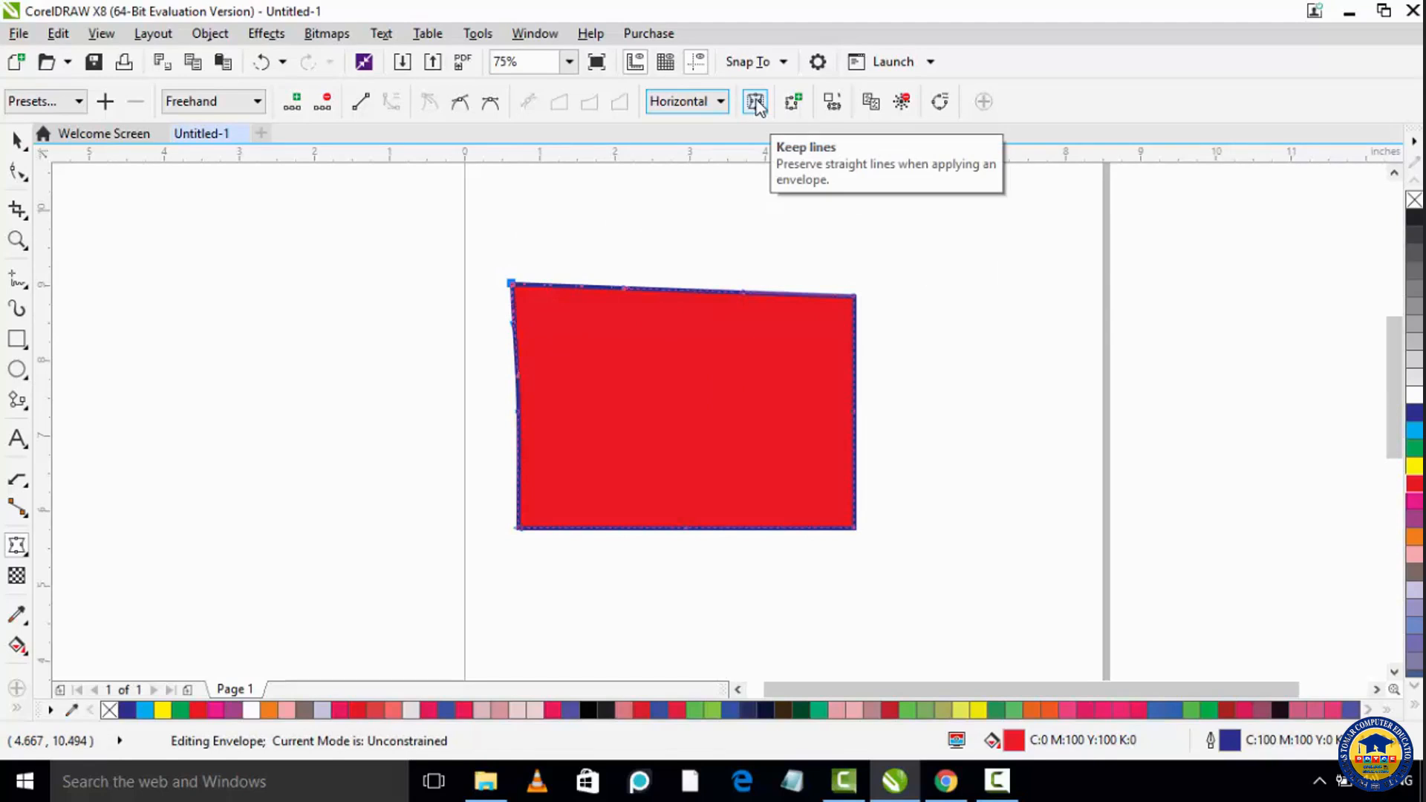
left_click(855, 296)
mouse_move(855, 296)
left_mouse_down()
mouse_move(949, 244)
mouse_move(900, 278)
mouse_move(848, 272)
mouse_move(869, 331)
mouse_move(789, 356)
mouse_move(778, 346)
mouse_move(825, 300)
mouse_move(921, 313)
mouse_move(831, 315)
mouse_move(779, 345)
mouse_move(780, 306)
mouse_move(810, 297)
mouse_move(859, 314)
left_mouse_up()
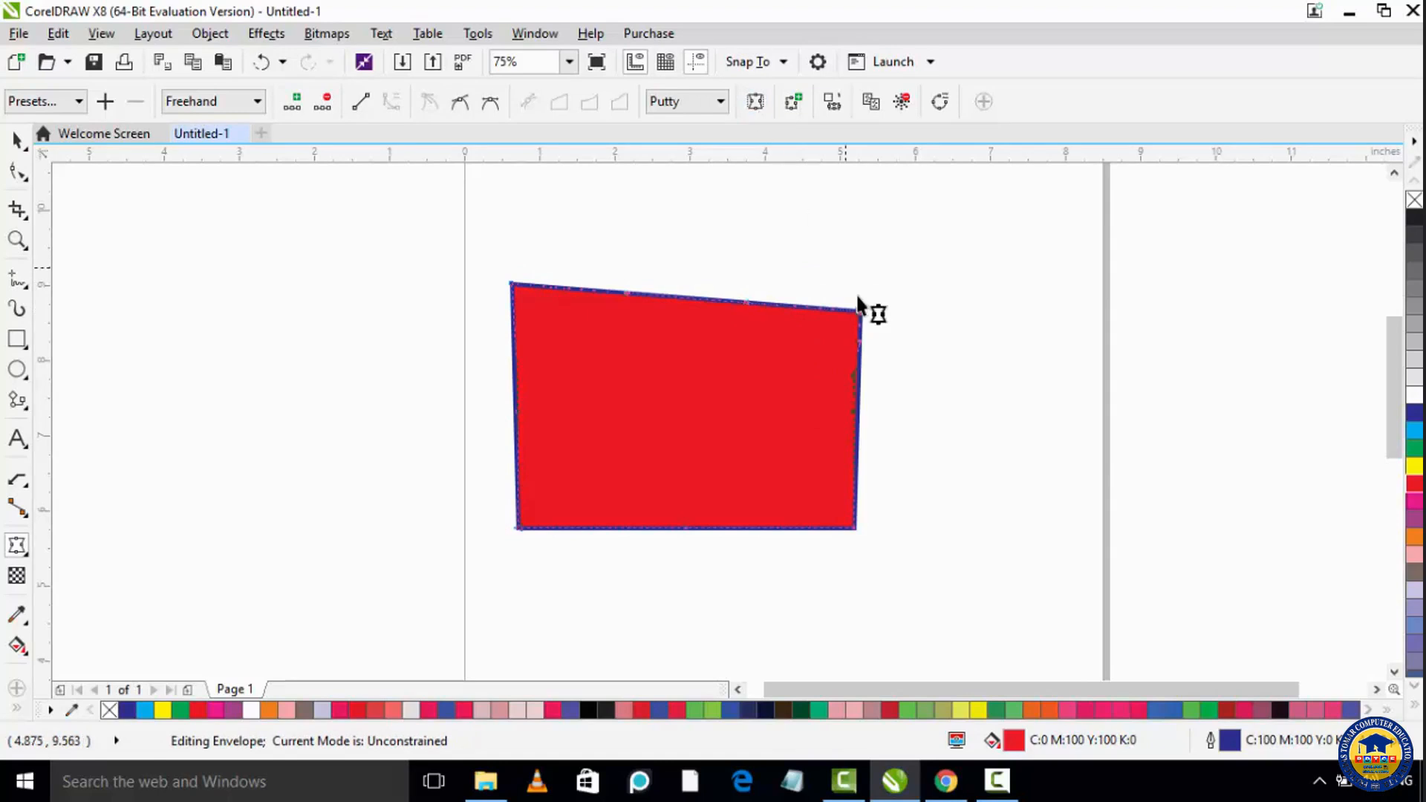
left_click_drag(859, 309, 821, 272)
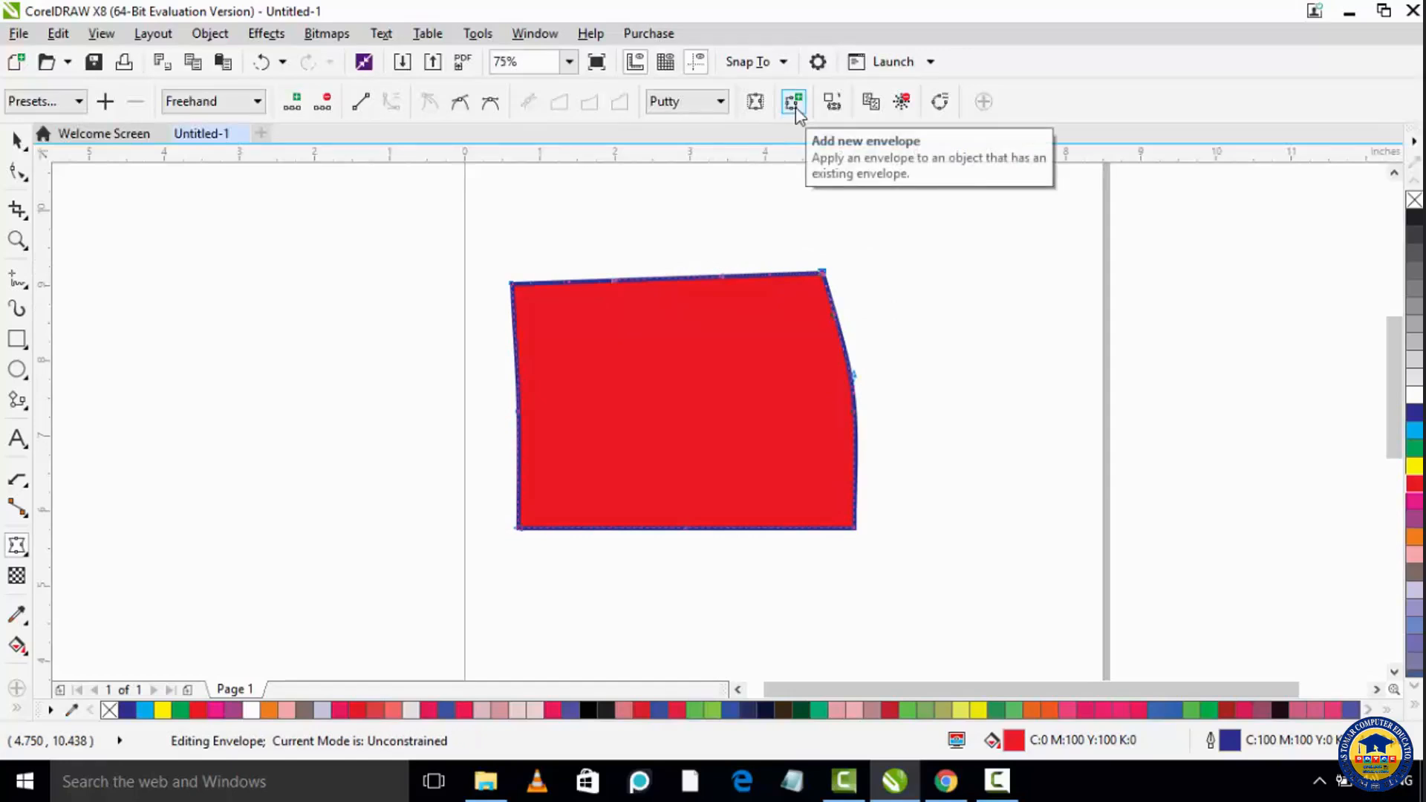
Draw a second rectangle about 3.04 by 2.15 inches to the right of the enveloped shape and start the Envelope tool on it
left_click(17, 338)
left_click_drag(958, 305, 1189, 468)
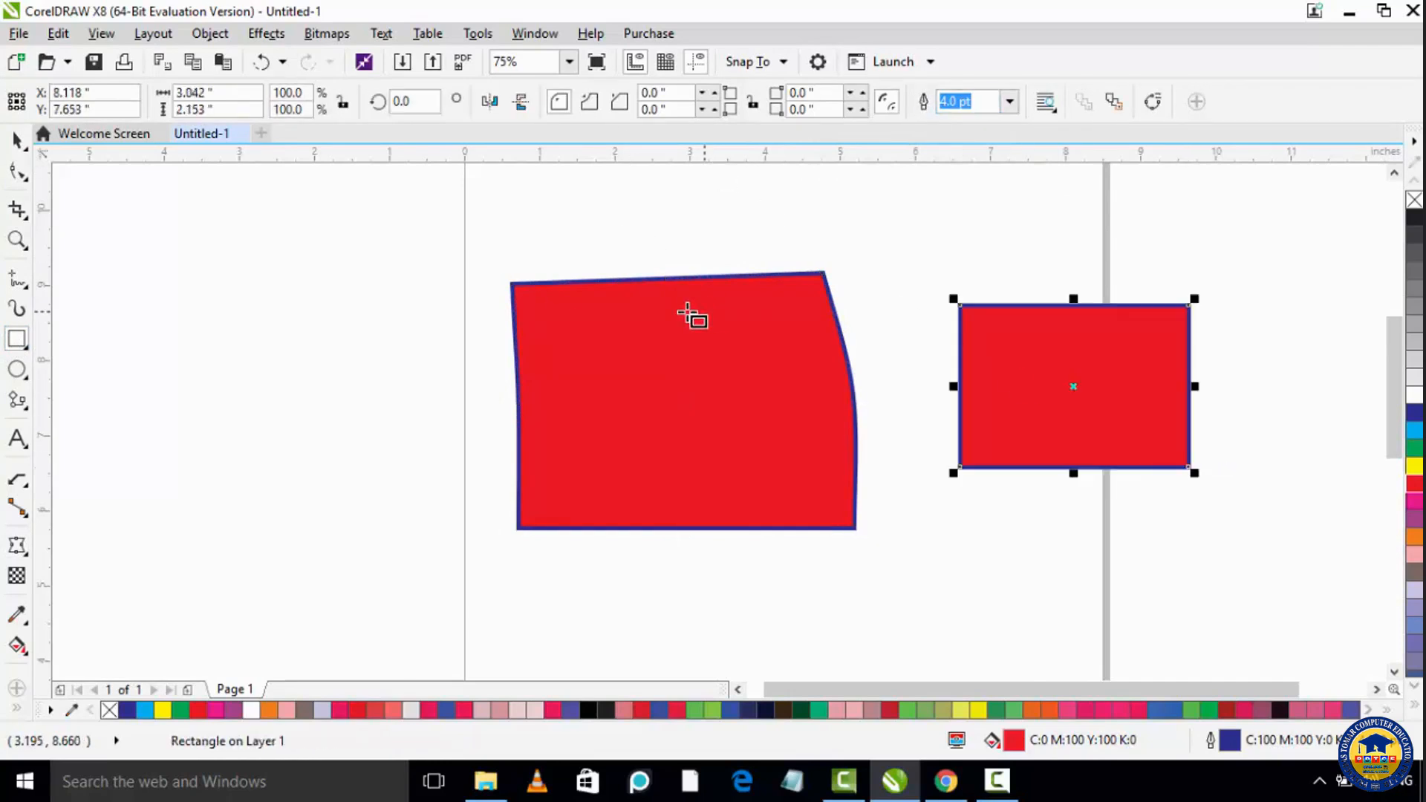
left_click(22, 555)
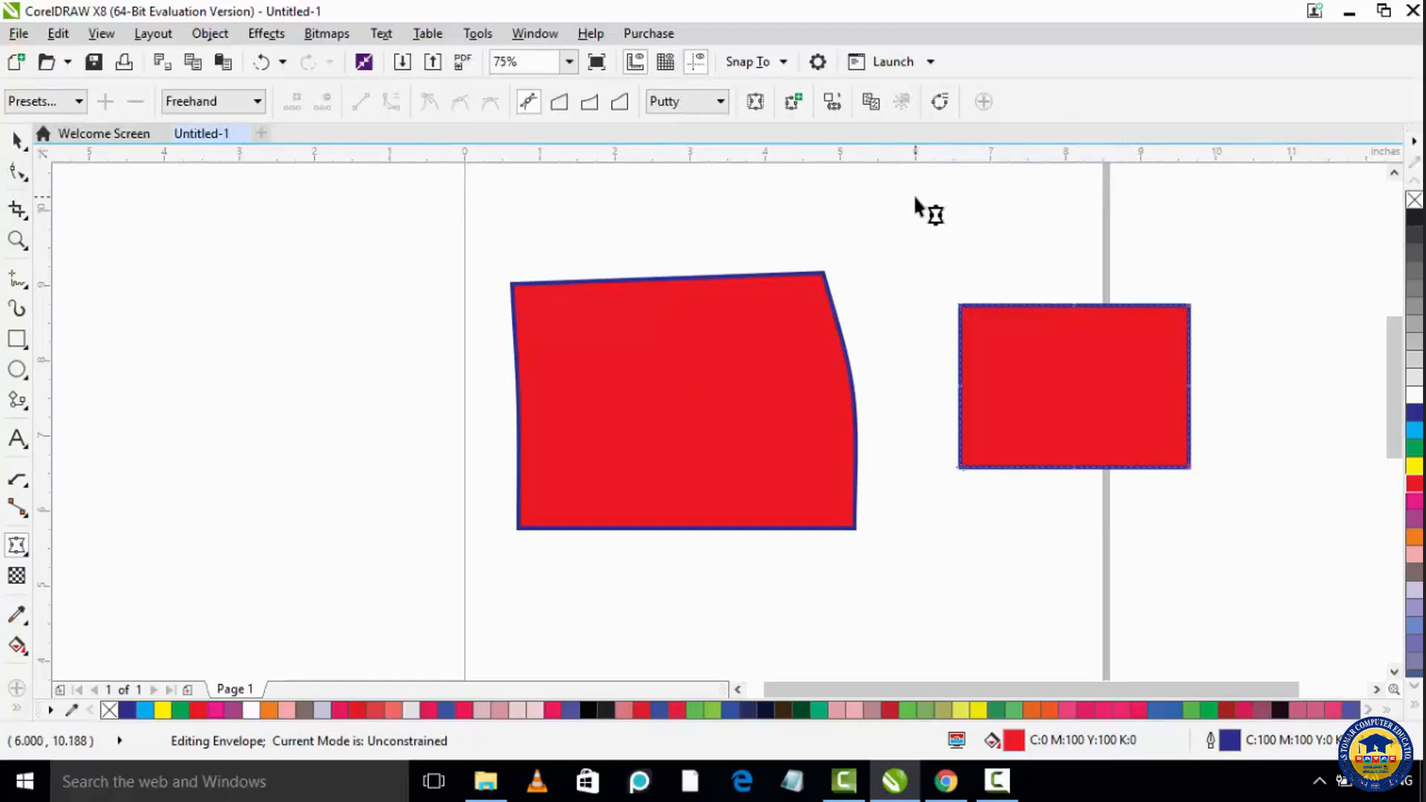
Copy the first shape's envelope properties onto the new rectangle and undo the change
left_click(829, 104)
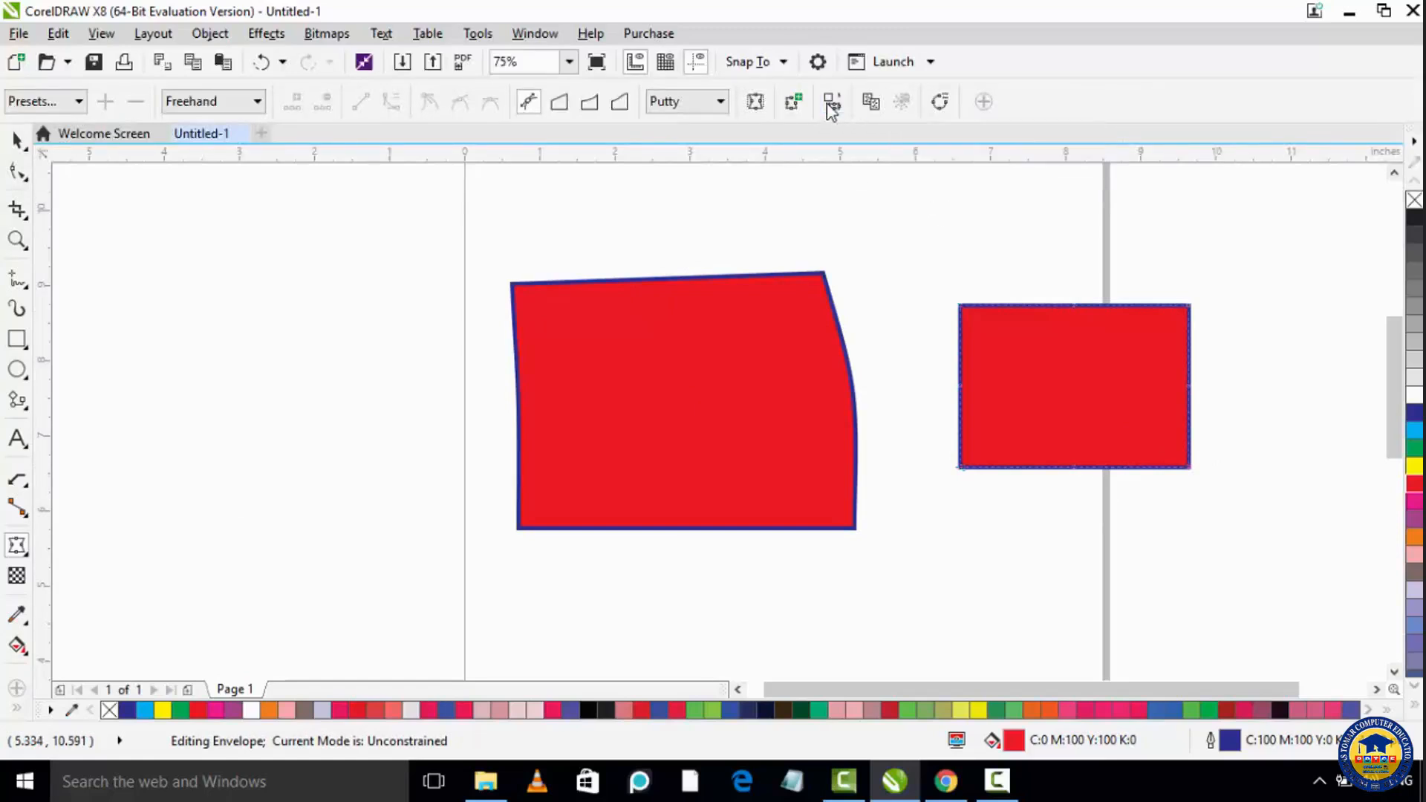
left_click(722, 365)
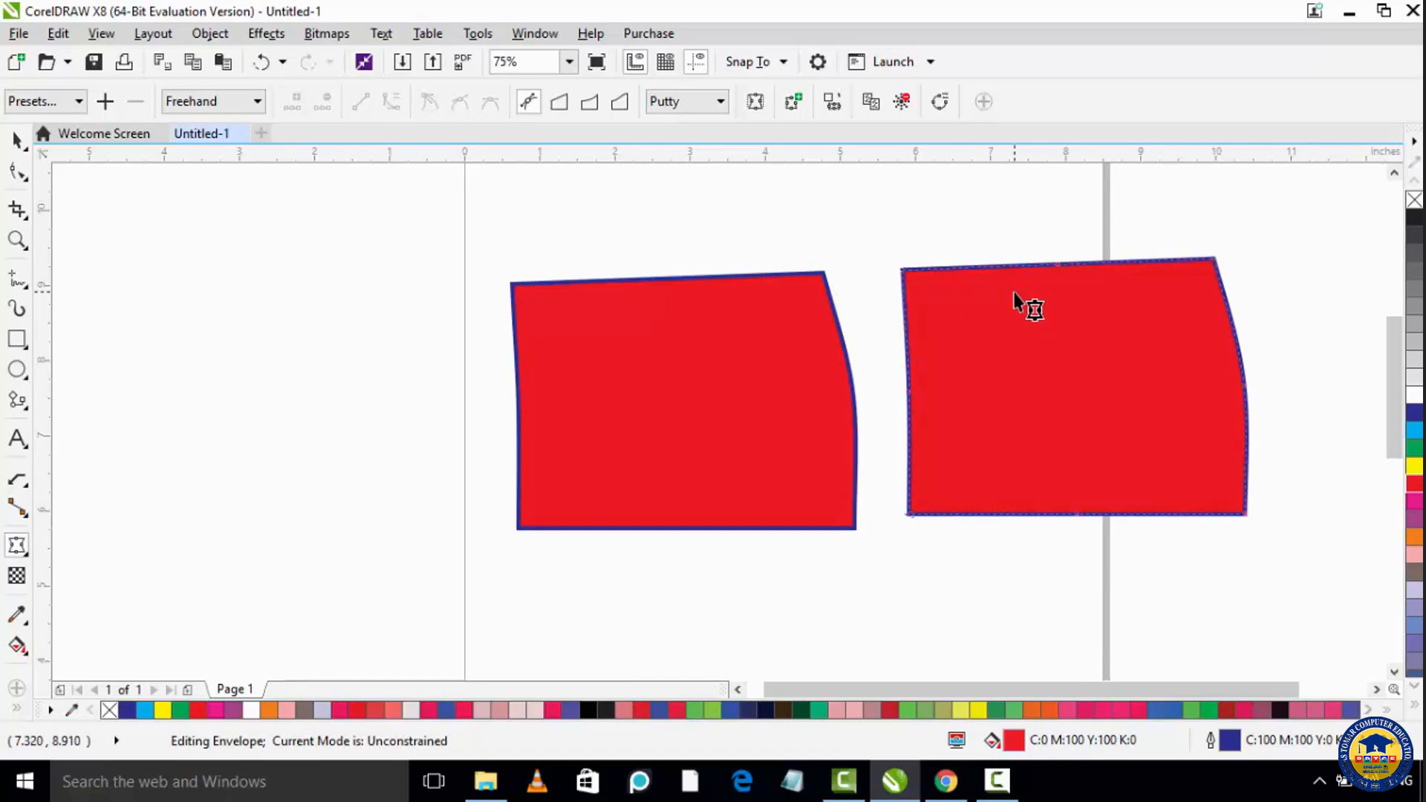
key("ctrl+z")
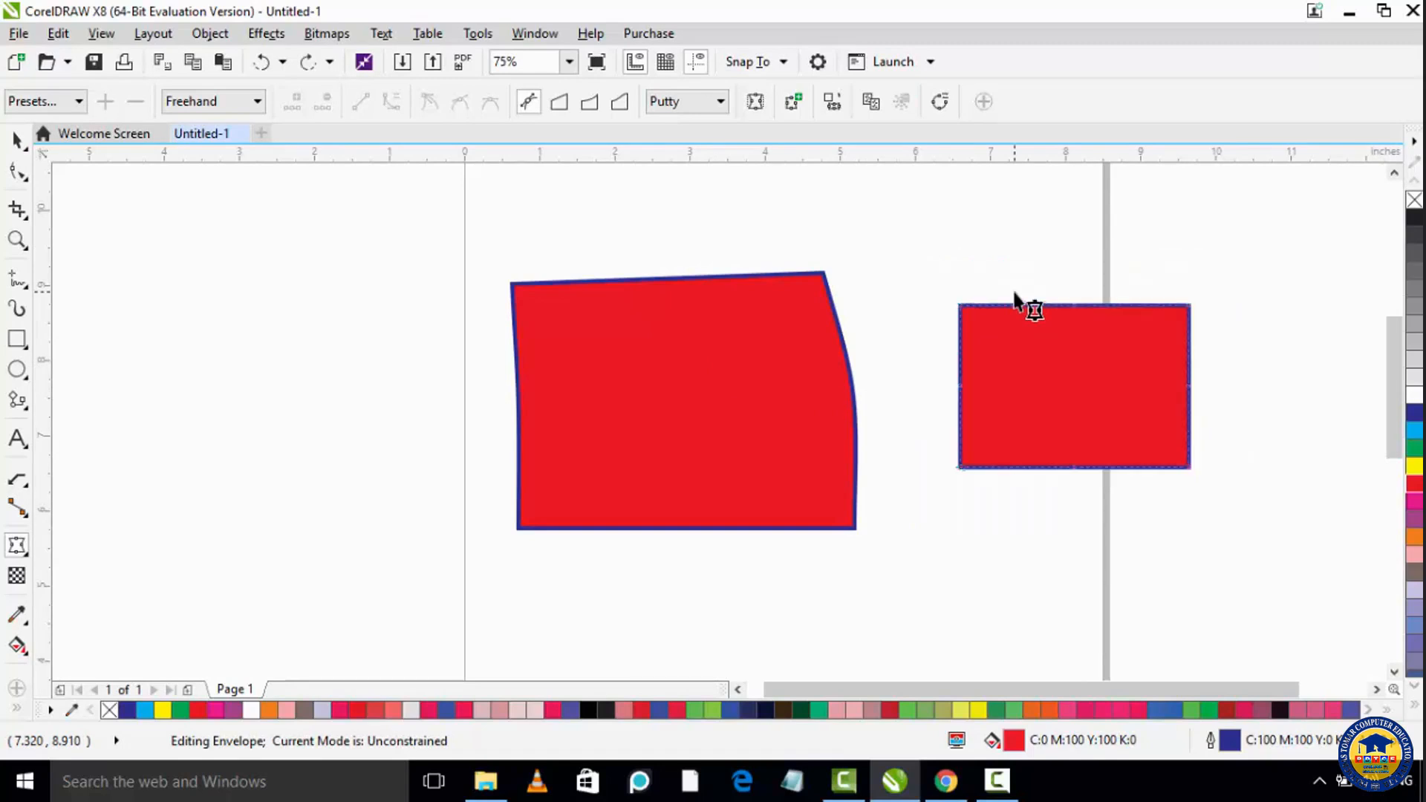
Create an envelope for the new rectangle from the outline of the first shape
left_click(866, 111)
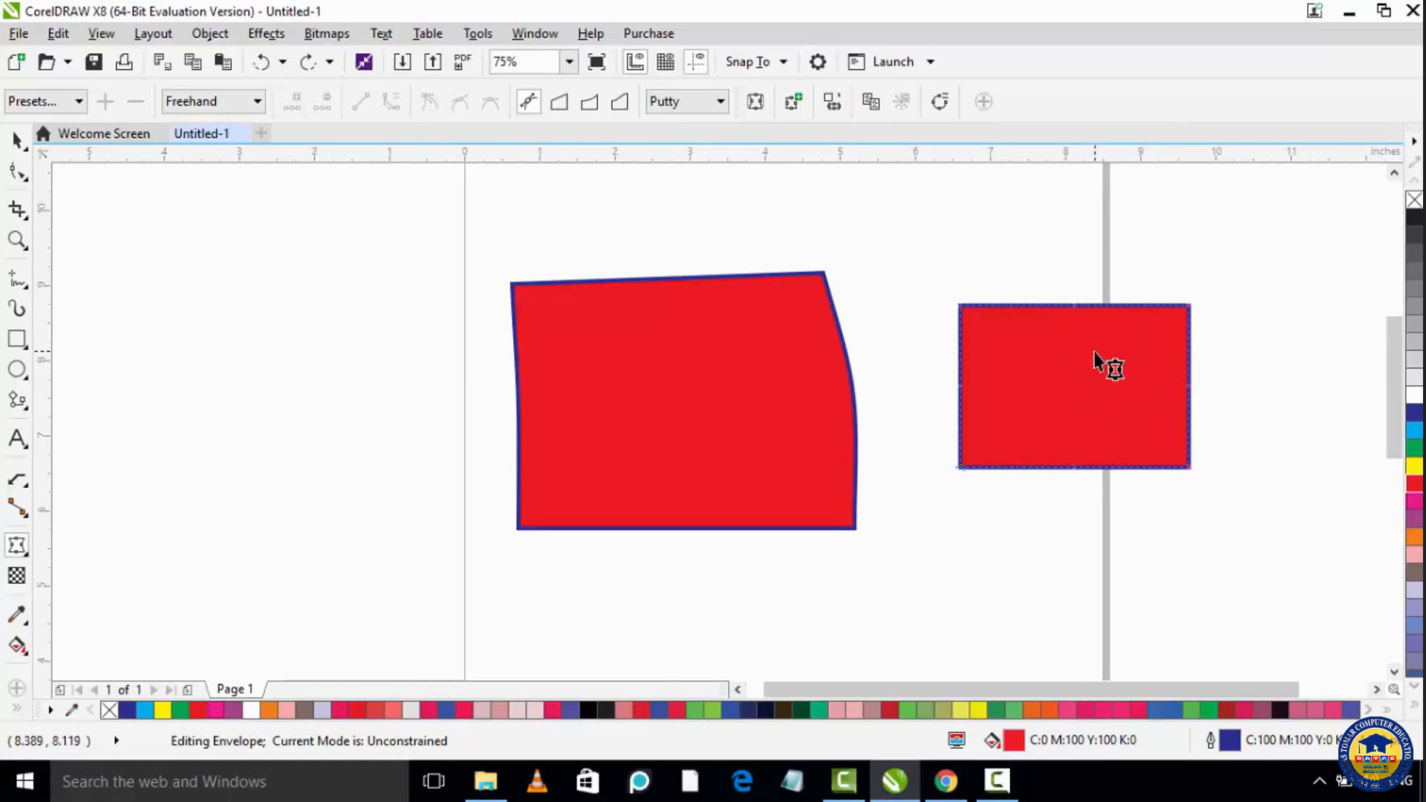
left_click(871, 104)
left_click(684, 393)
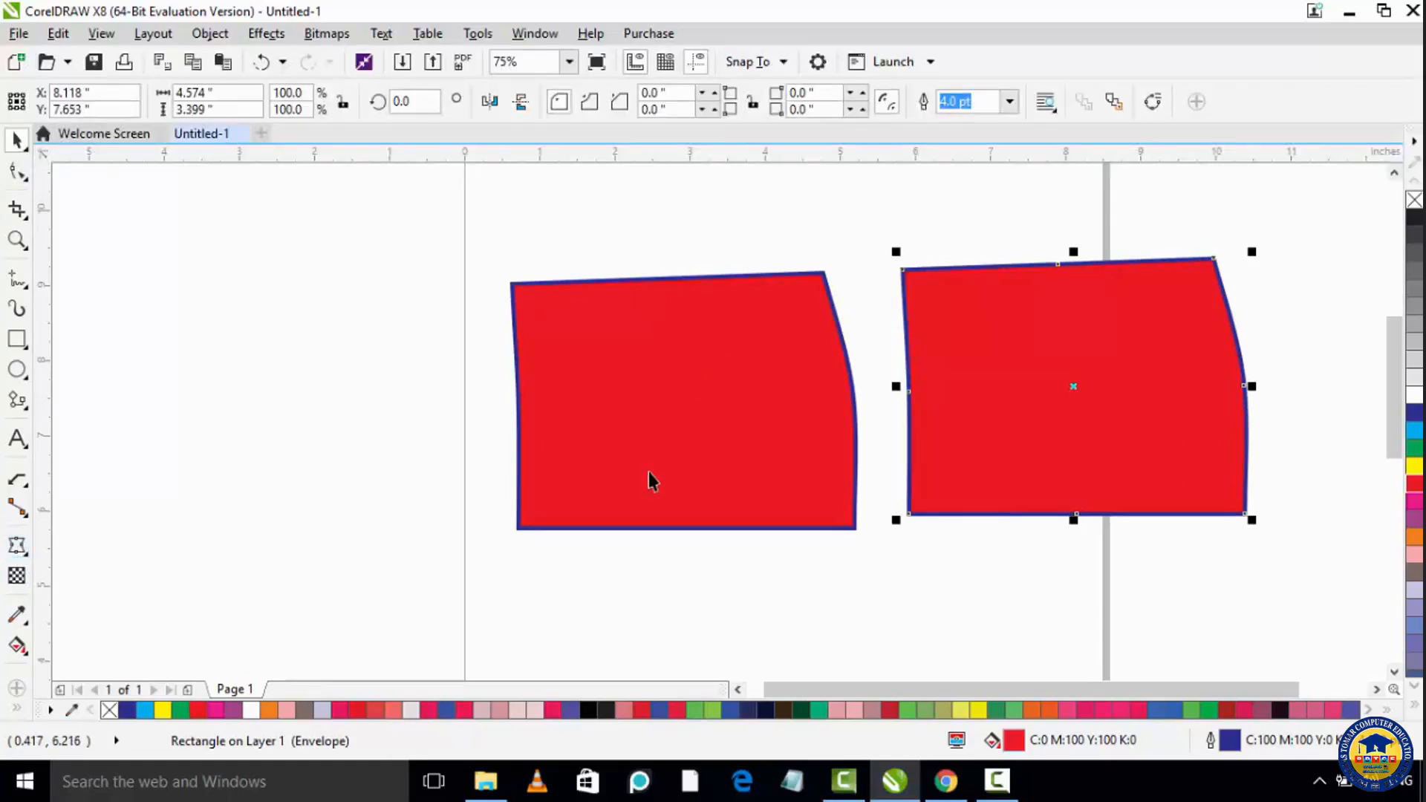
Clear the envelope from the first shape
left_click(741, 429)
left_click(741, 430)
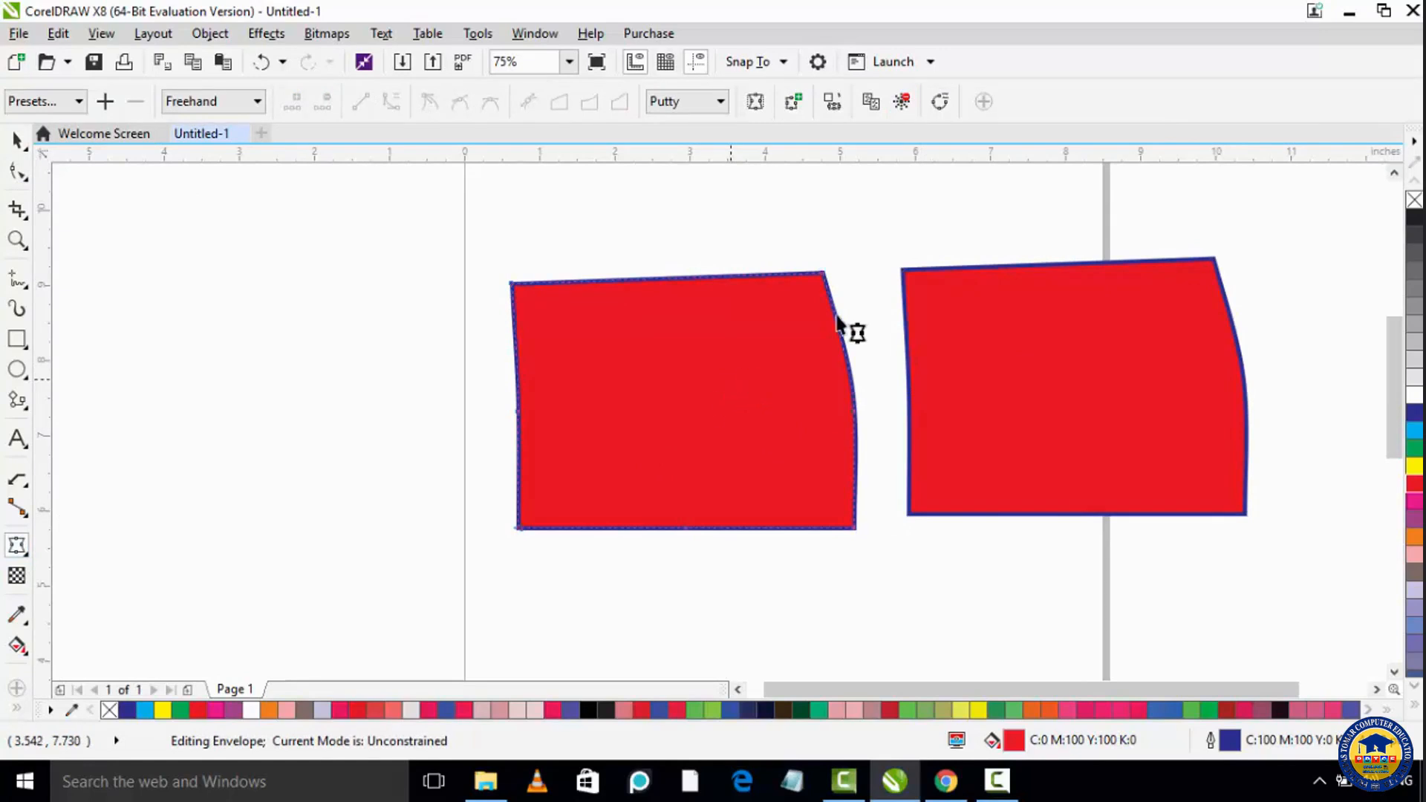
left_click(902, 108)
Clear the envelope from the second shape and move that rectangle farther right, away from the page
left_click(978, 309)
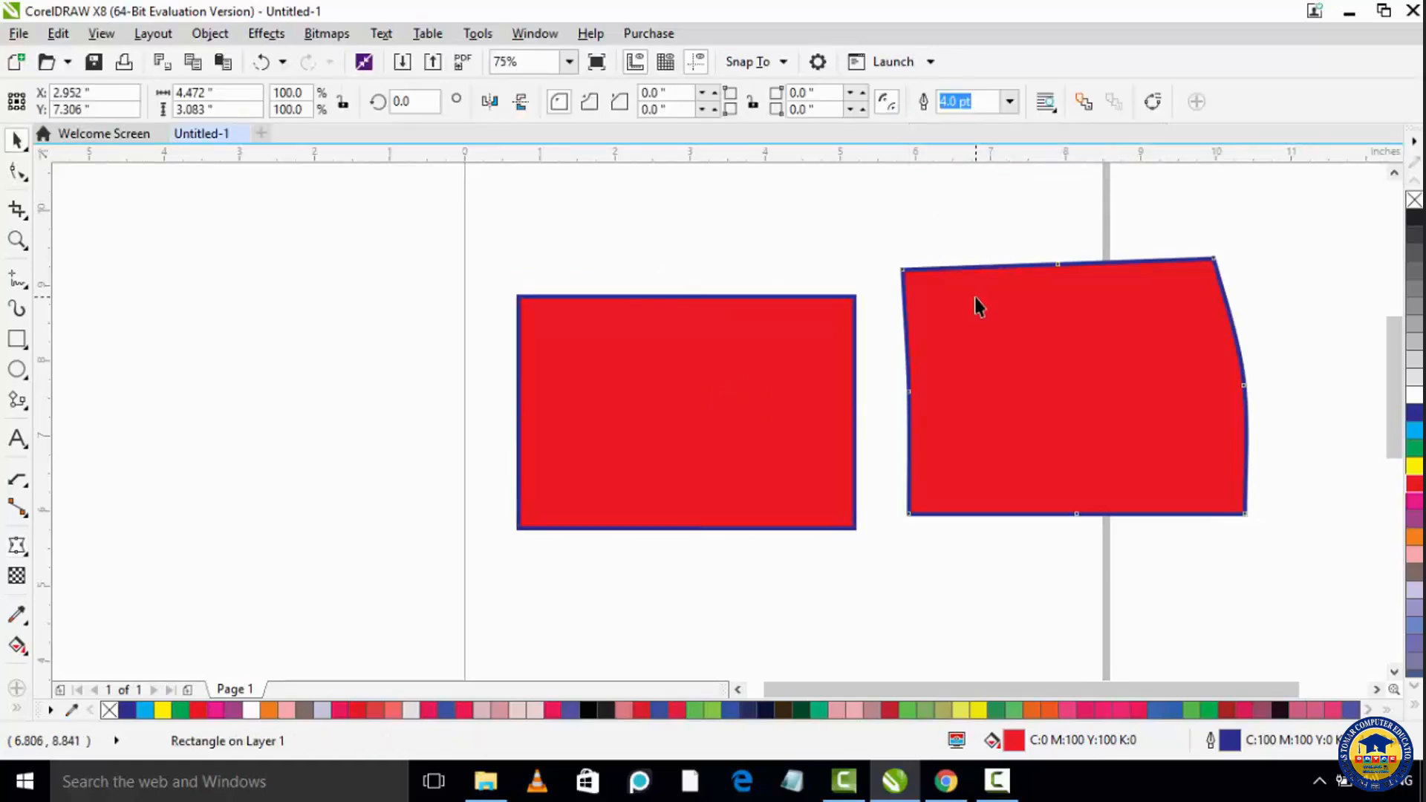
double_click(1024, 327)
left_click(794, 358)
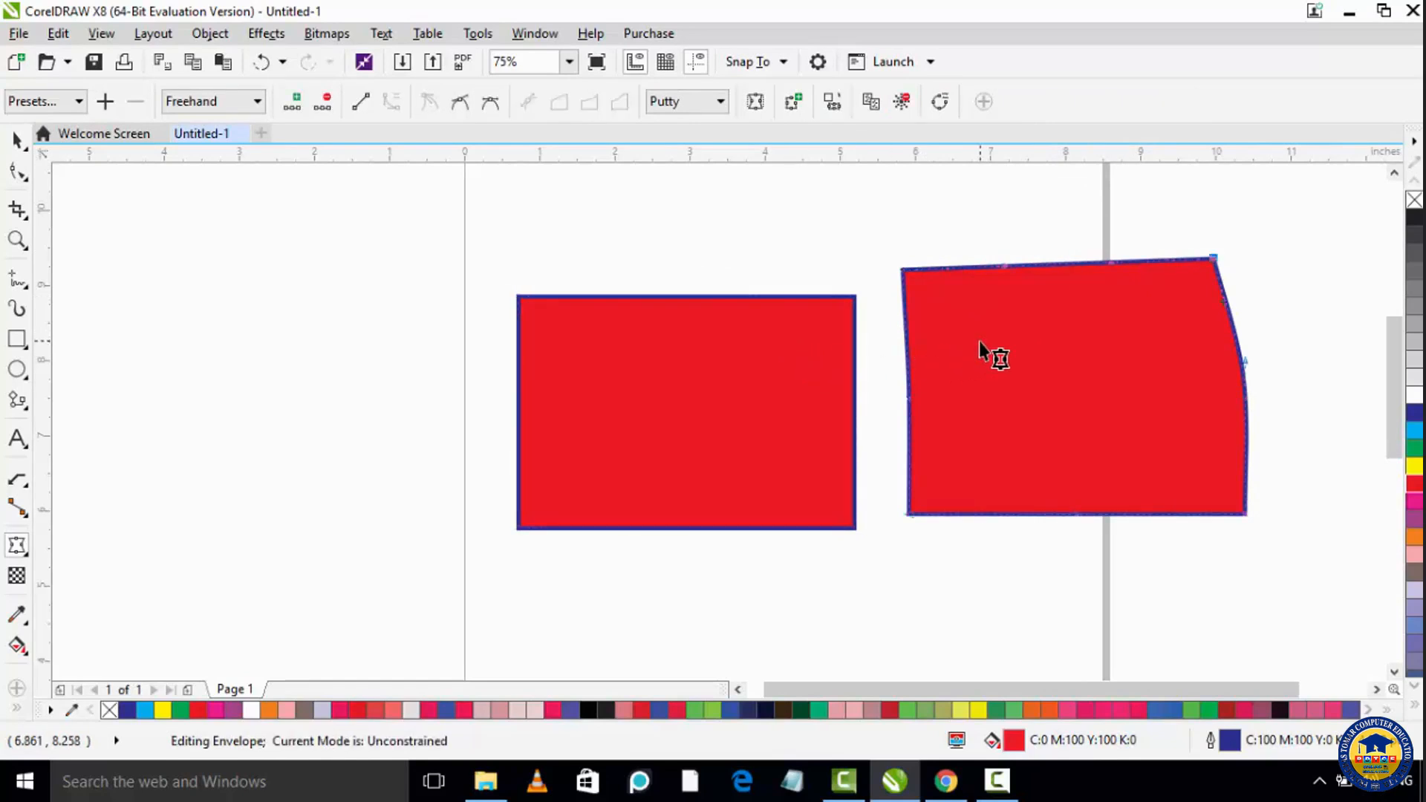
left_click(772, 416)
left_click(960, 326)
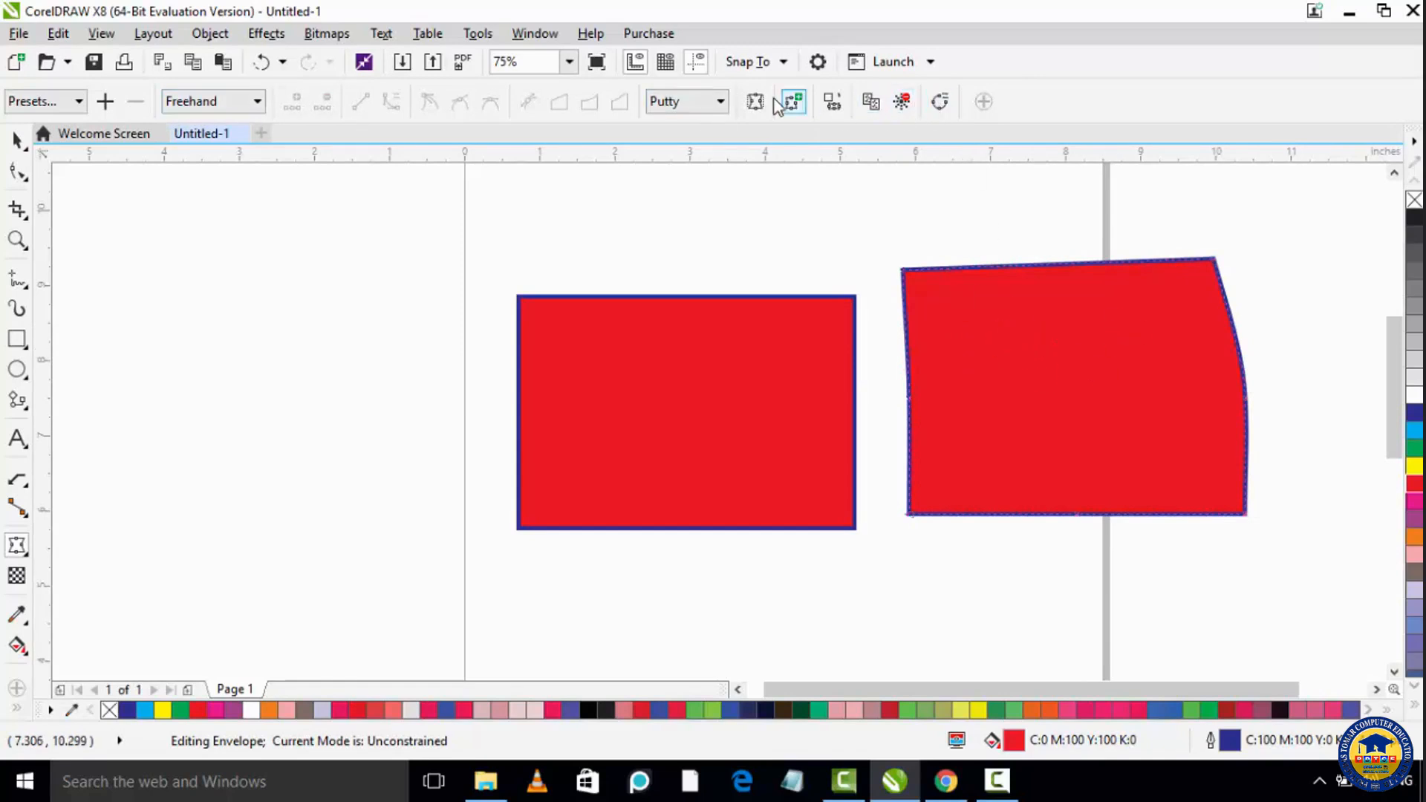
left_click(902, 104)
scroll(1080, 345, "down", 4)
scroll(1160, 329, "up", 2)
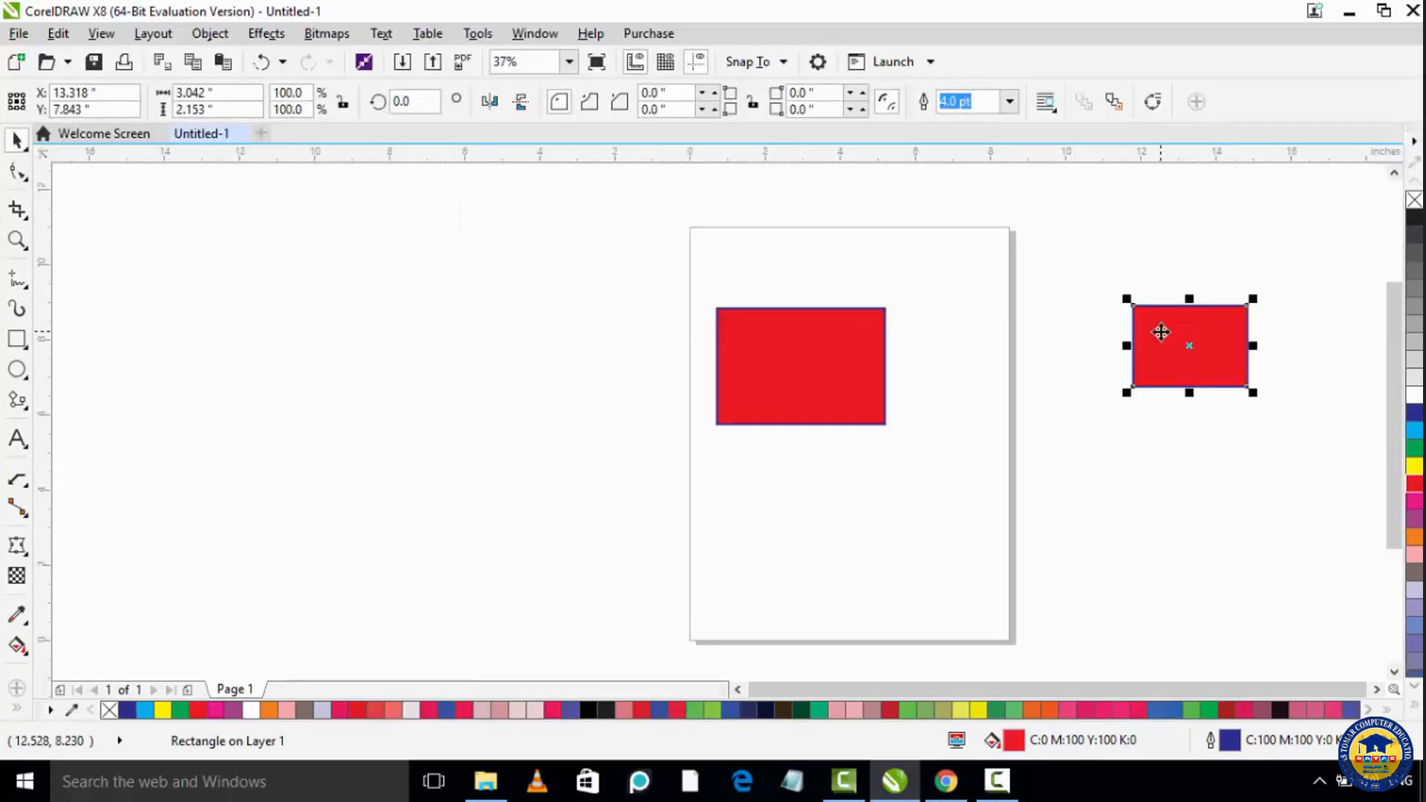